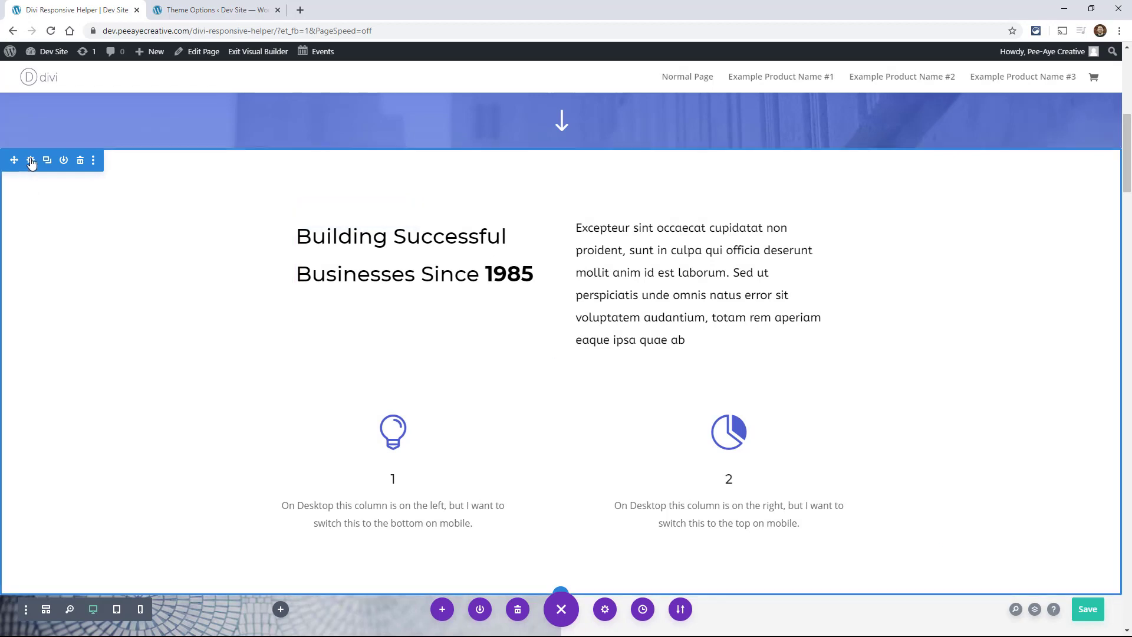
Open the section's Design > Dividers options and enable per-device values for Divider Style
left_click(31, 161)
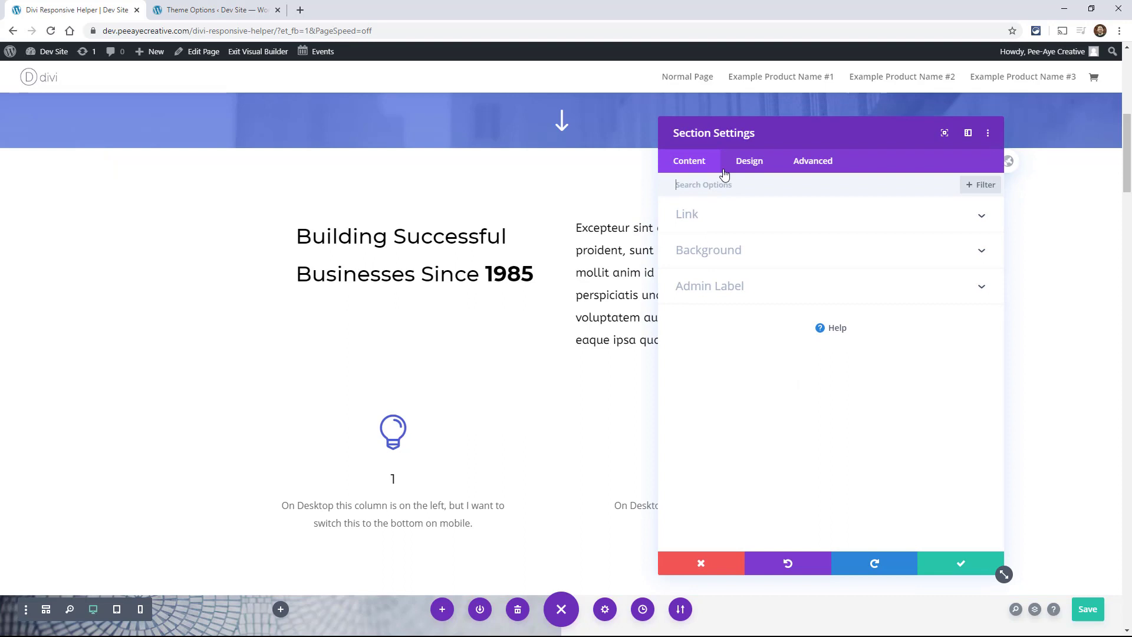
left_click(749, 164)
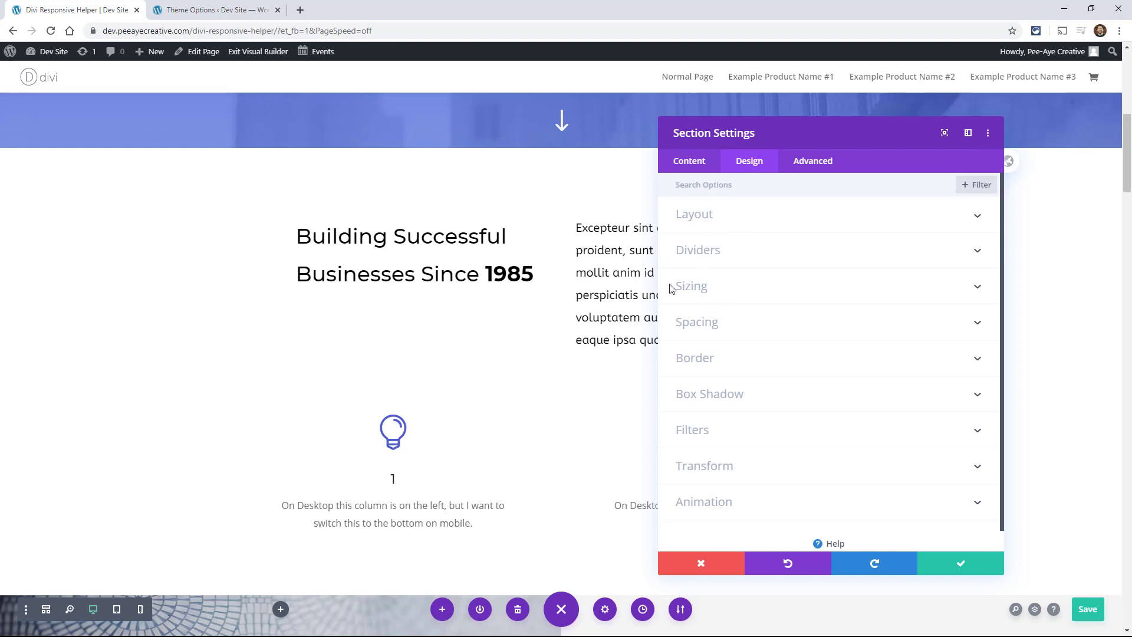
left_click(736, 255)
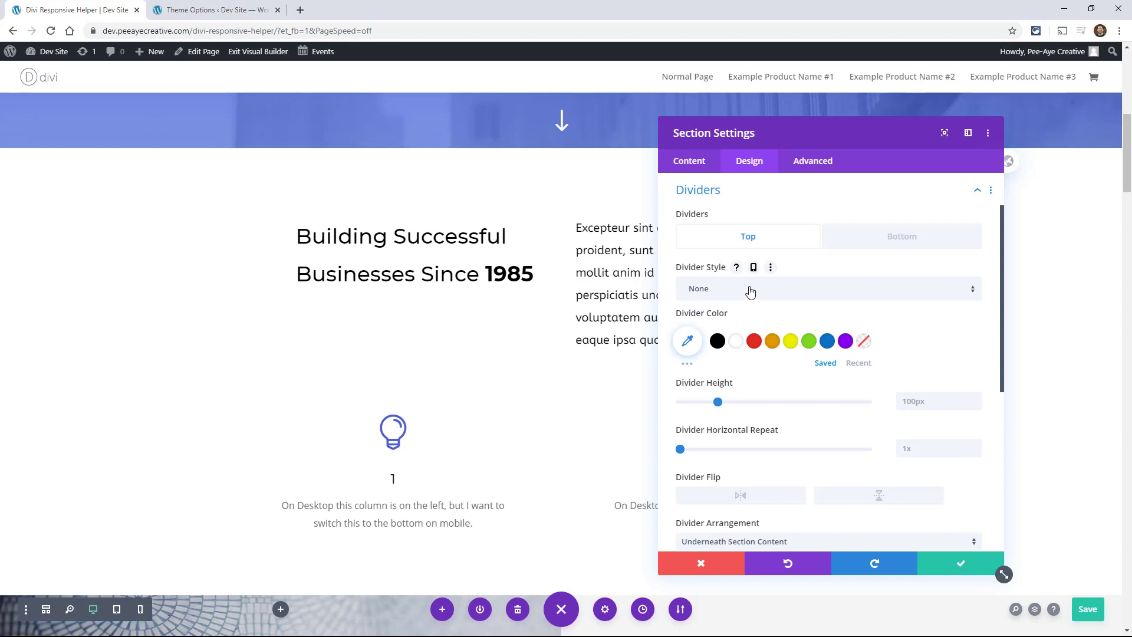
left_click(754, 267)
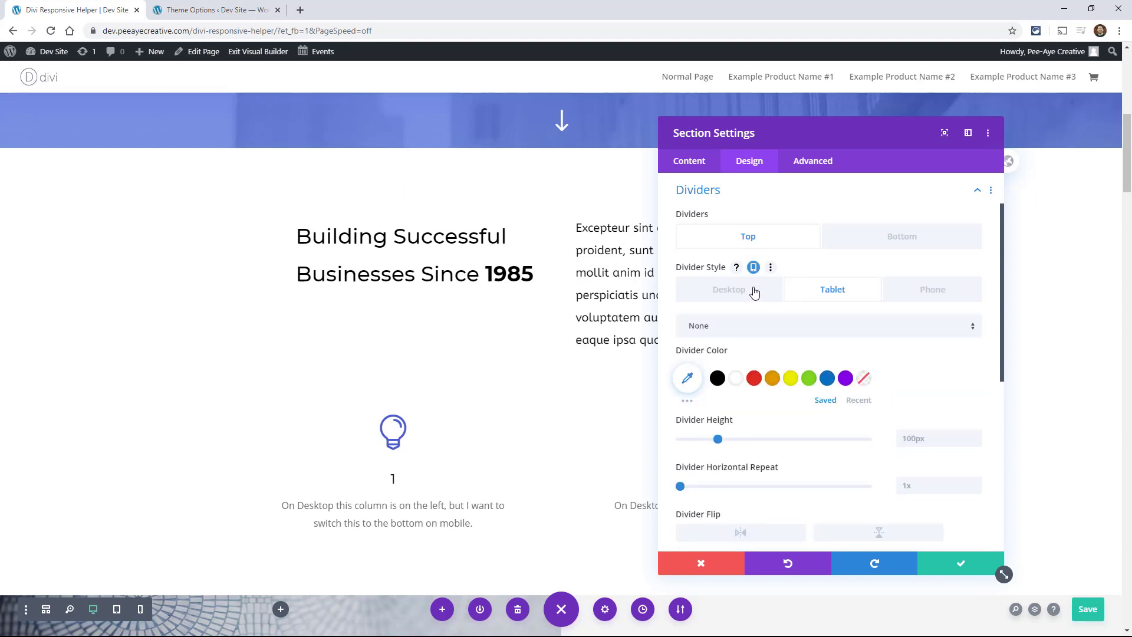
Give the desktop top divider a slanted shape
left_click(720, 298)
left_click(726, 336)
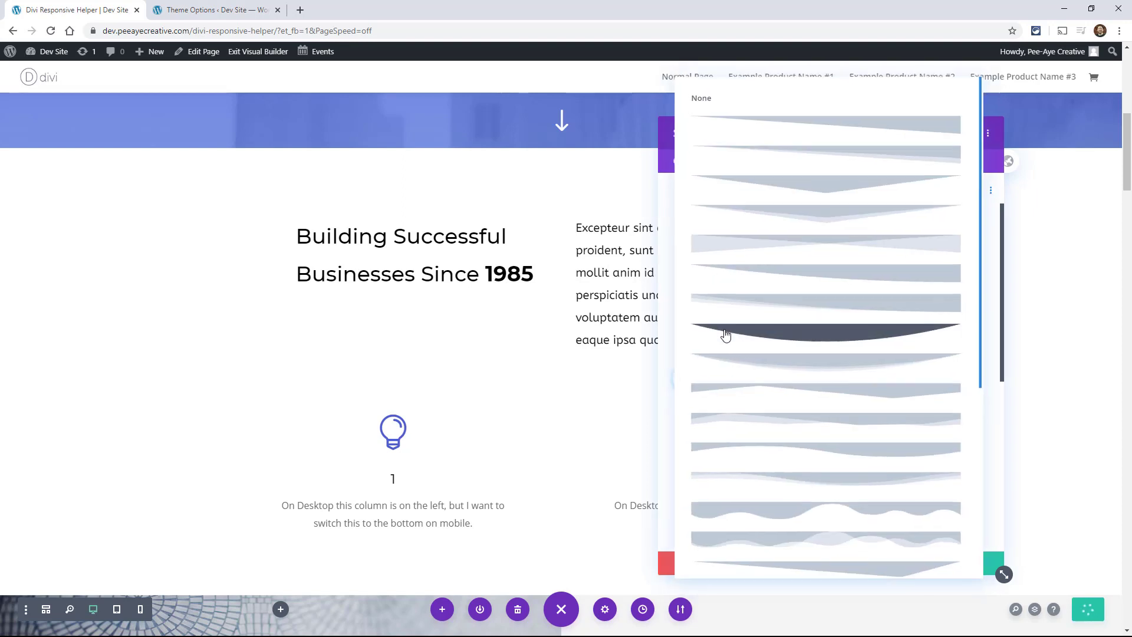
left_click(792, 309)
left_click_drag(799, 135, 673, 104)
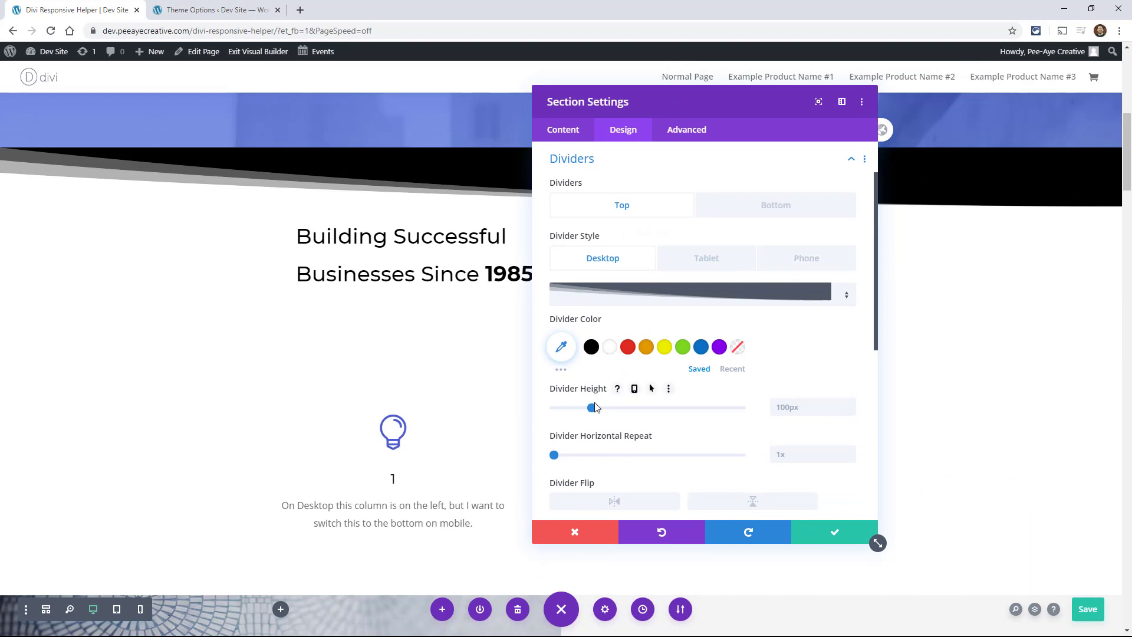
Enable separate per-device values for the divider's Arrangement and Flip settings
scroll(632, 439, "down", 1)
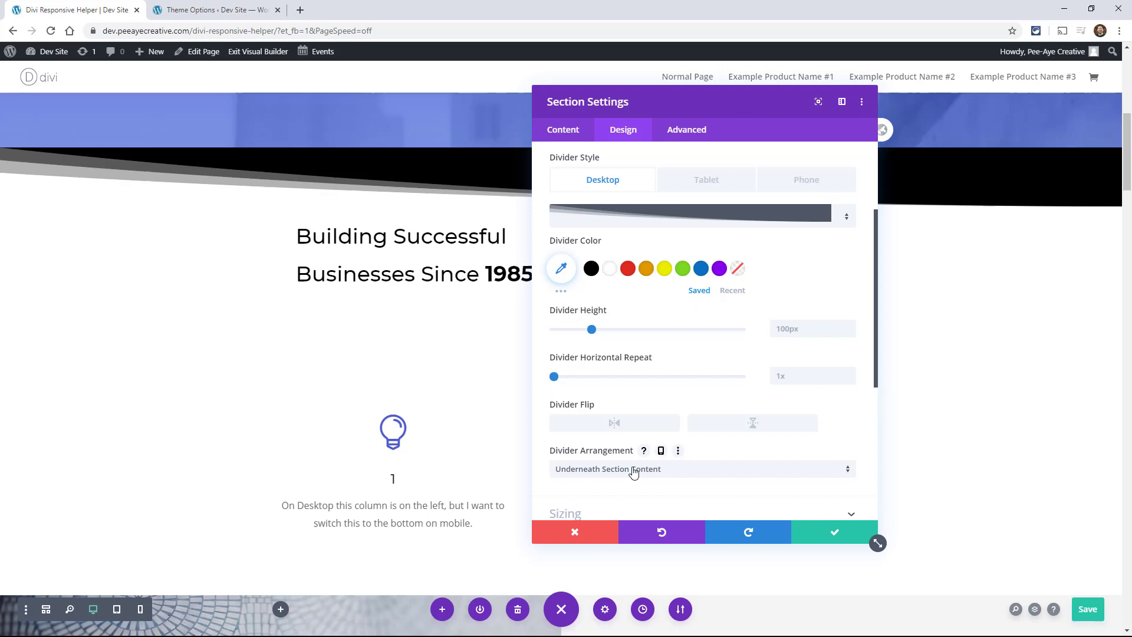
left_click(660, 452)
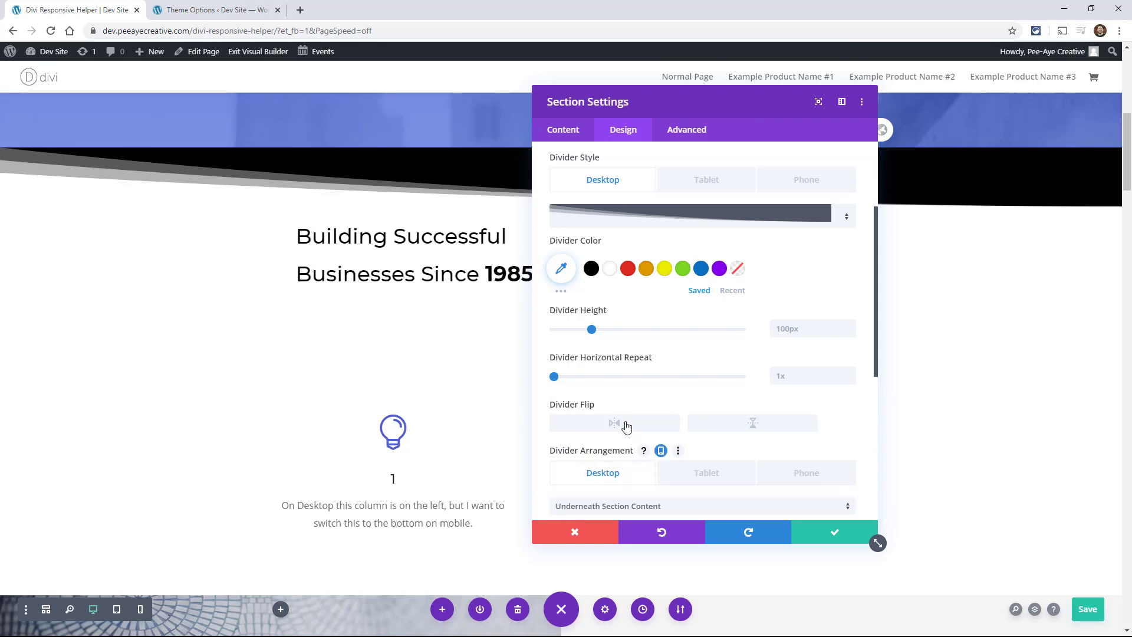
left_click(622, 405)
scroll(731, 342, "up", 2)
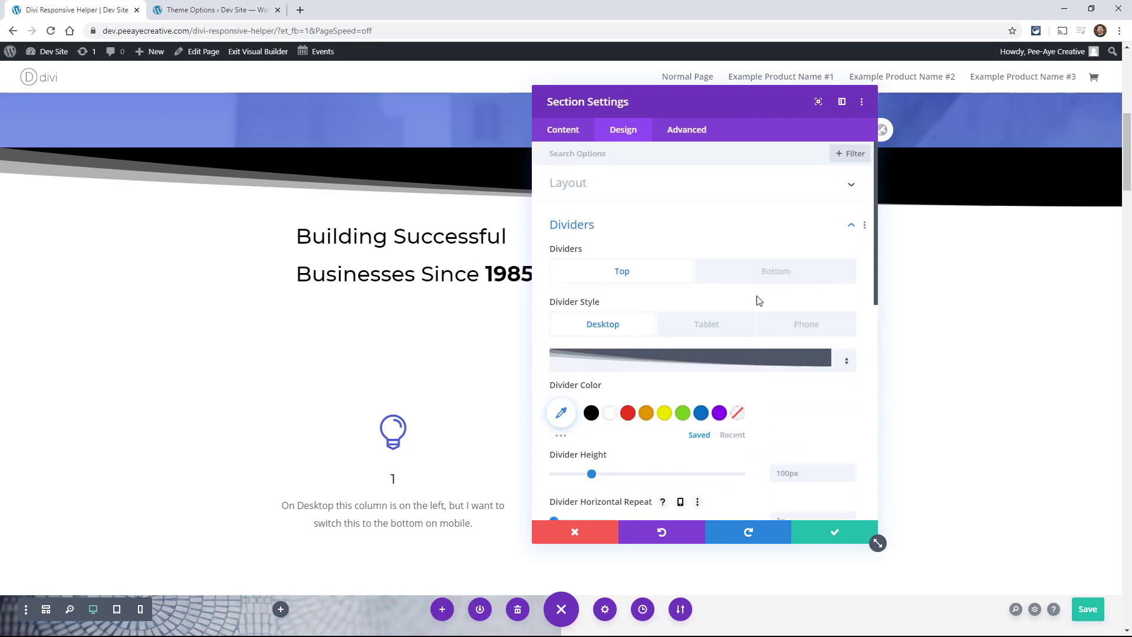
left_click(799, 322)
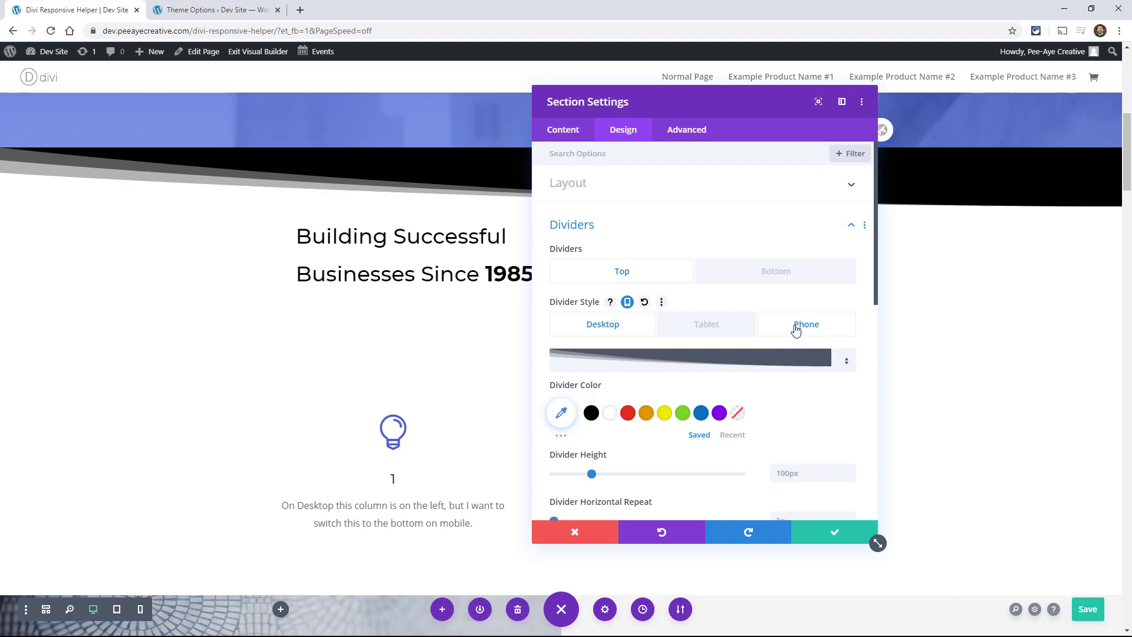
In phone preview, make the top divider repeat 3x horizontally on phones
left_click(795, 328)
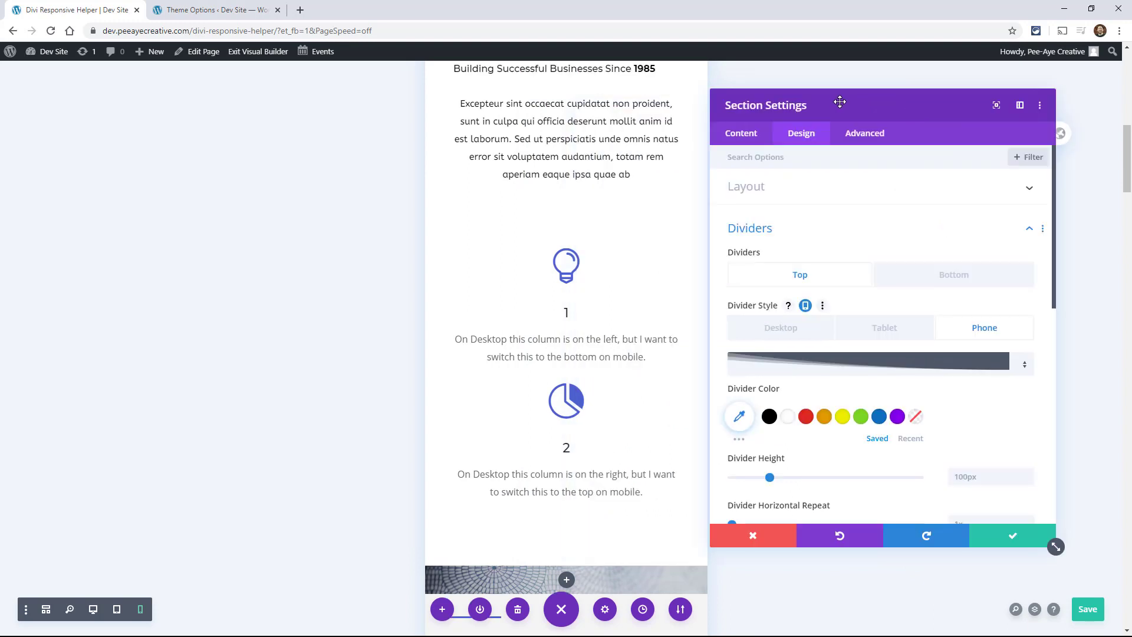
scroll(538, 285, "up", 2)
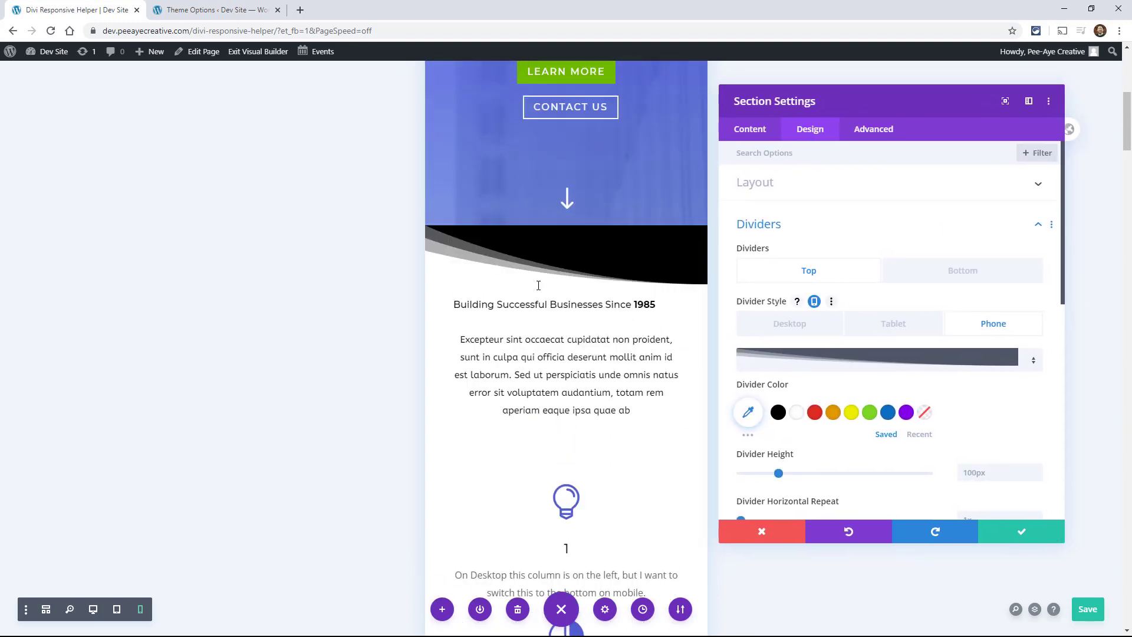
scroll(983, 405, "down", 3)
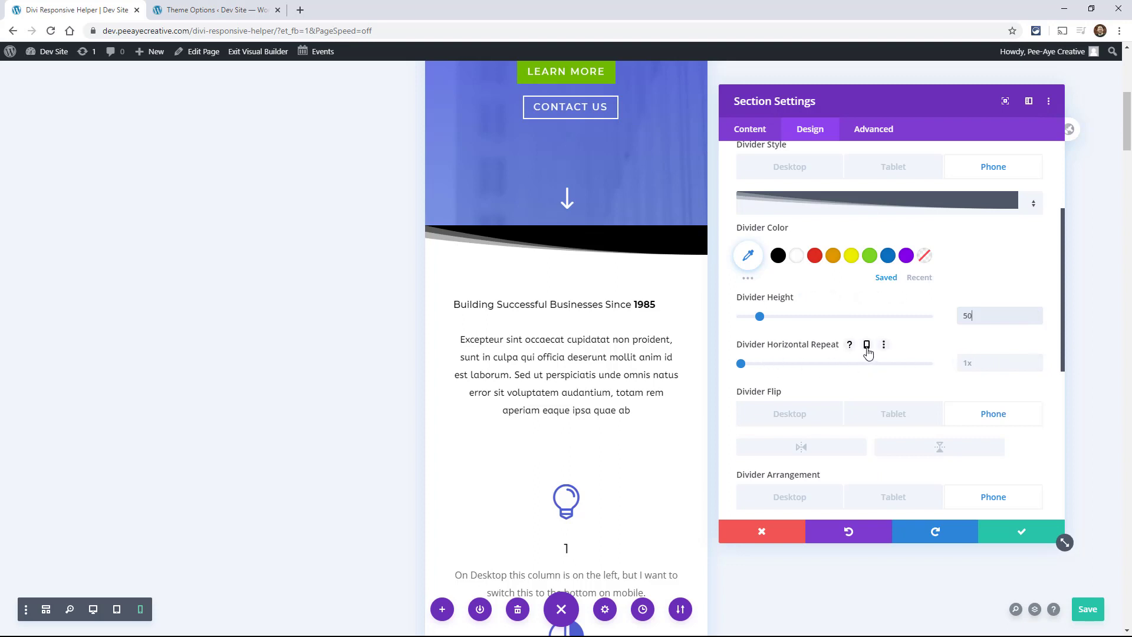
left_click(867, 347)
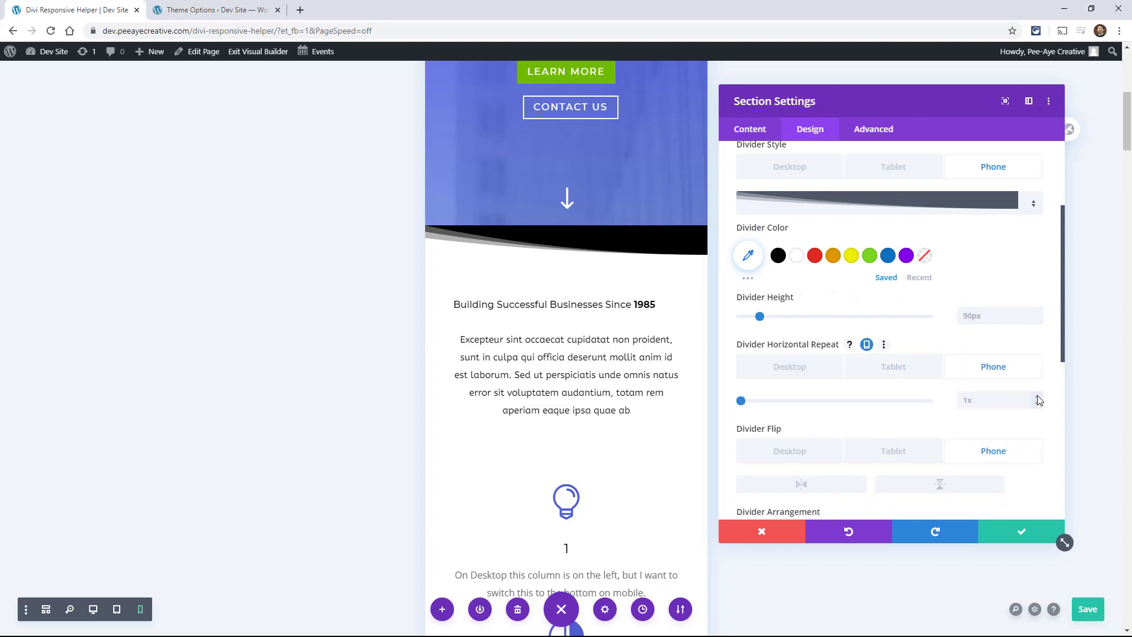
left_click(1039, 399)
left_click(1038, 396)
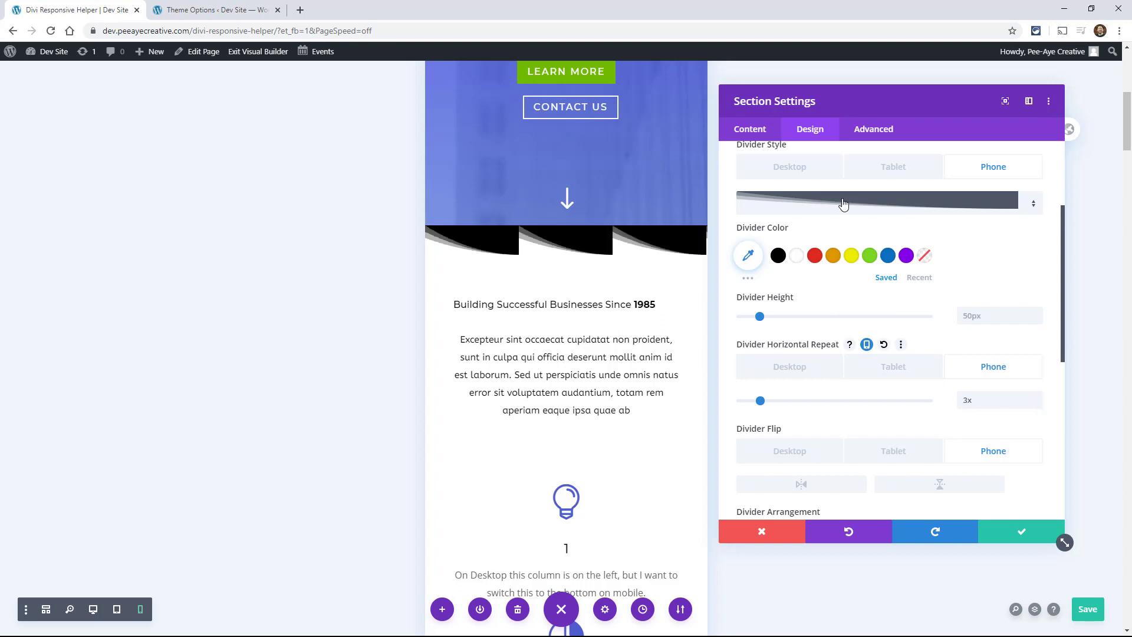
Choose a wave shape for the phone top divider
scroll(845, 236, "up", 1)
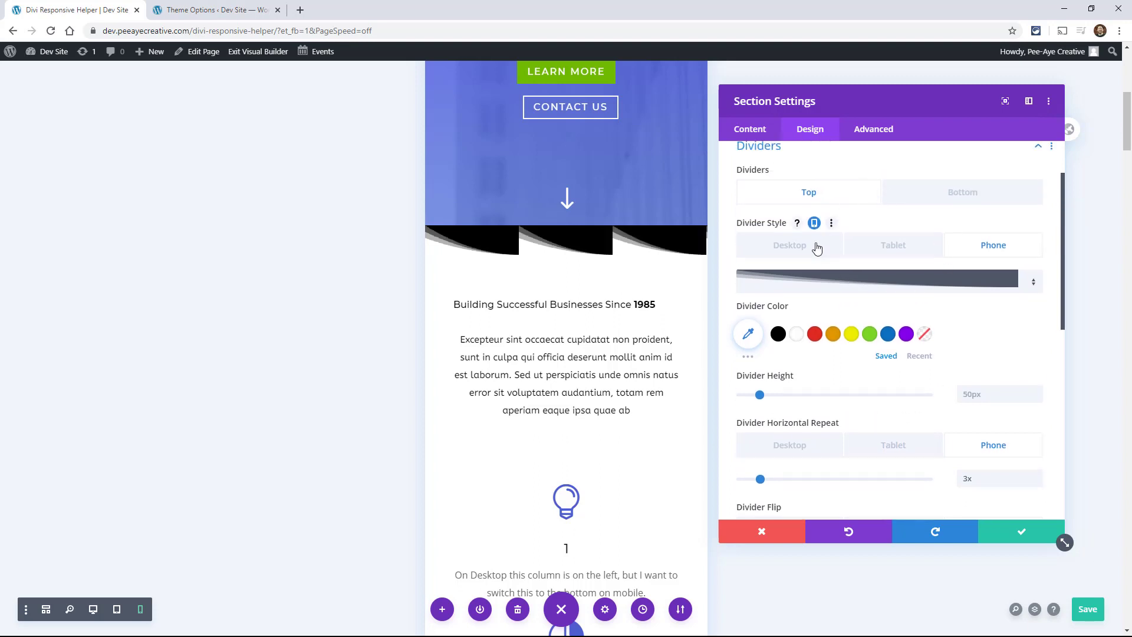
left_click(816, 279)
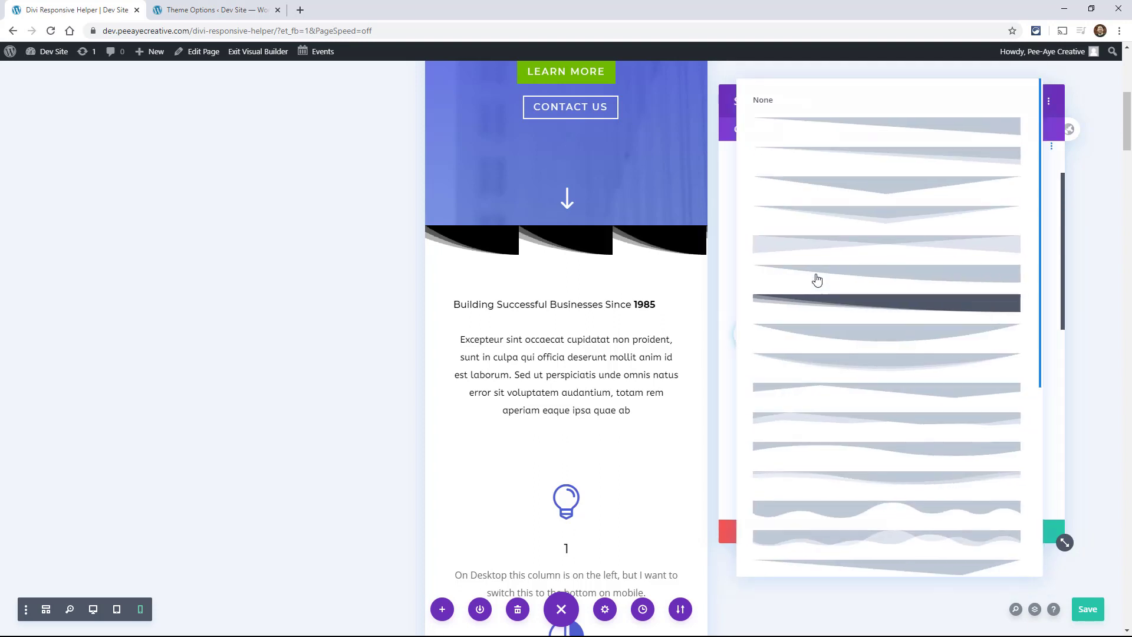
left_click(870, 422)
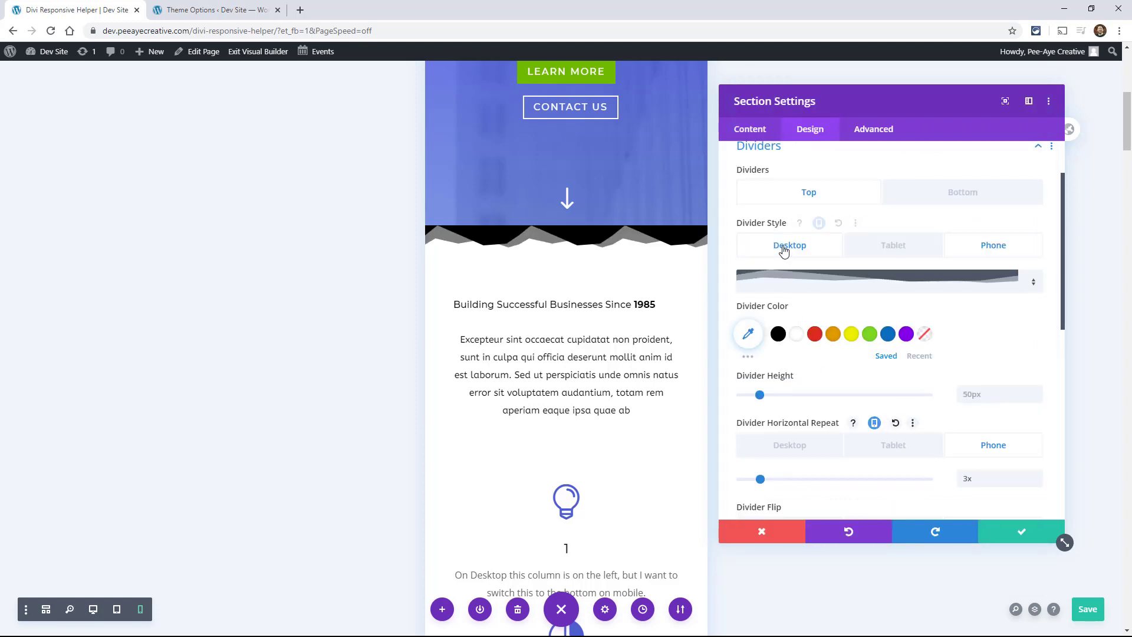
left_click(788, 245)
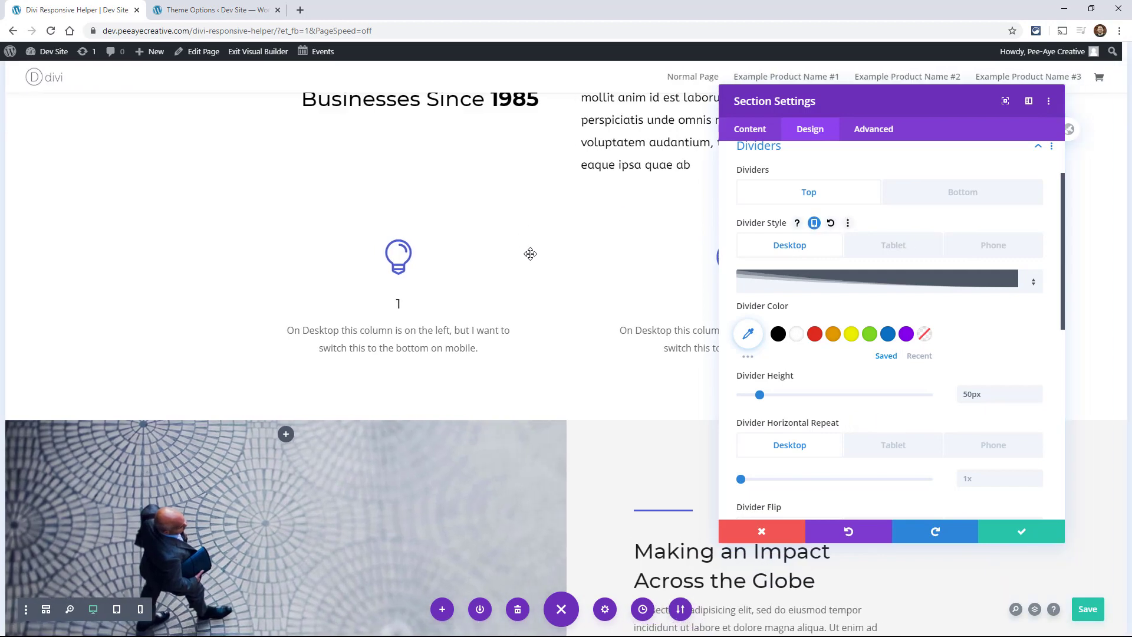
Reset the desktop divider height from 50px to the default 100px and save the section
scroll(562, 303, "up", 4)
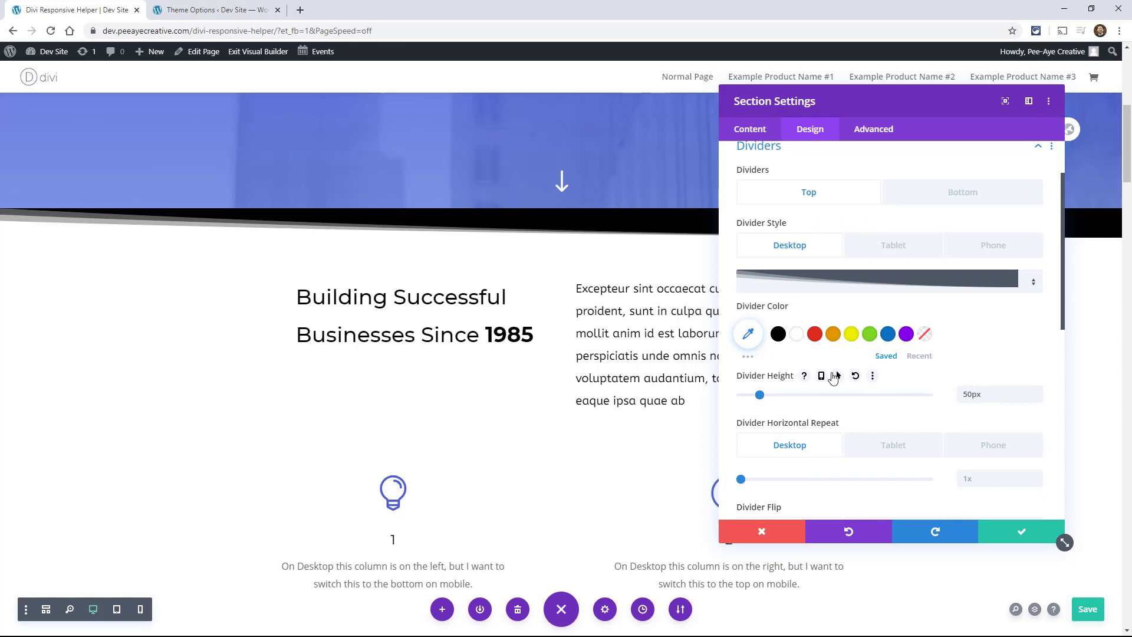
left_click(822, 376)
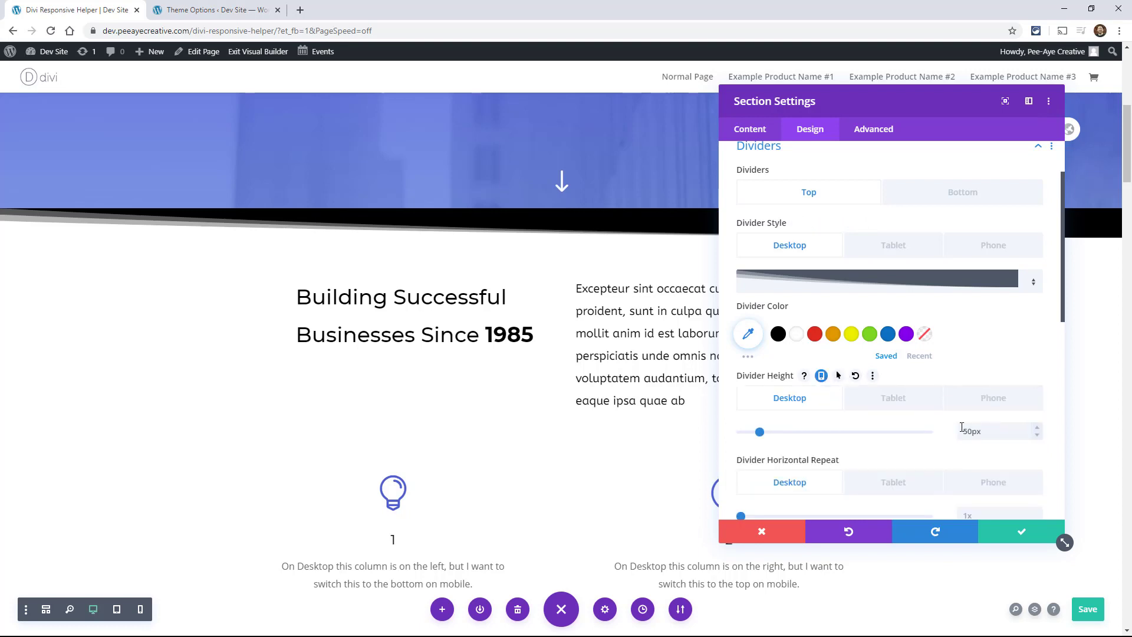
double_click(985, 430)
key("BackSpace")
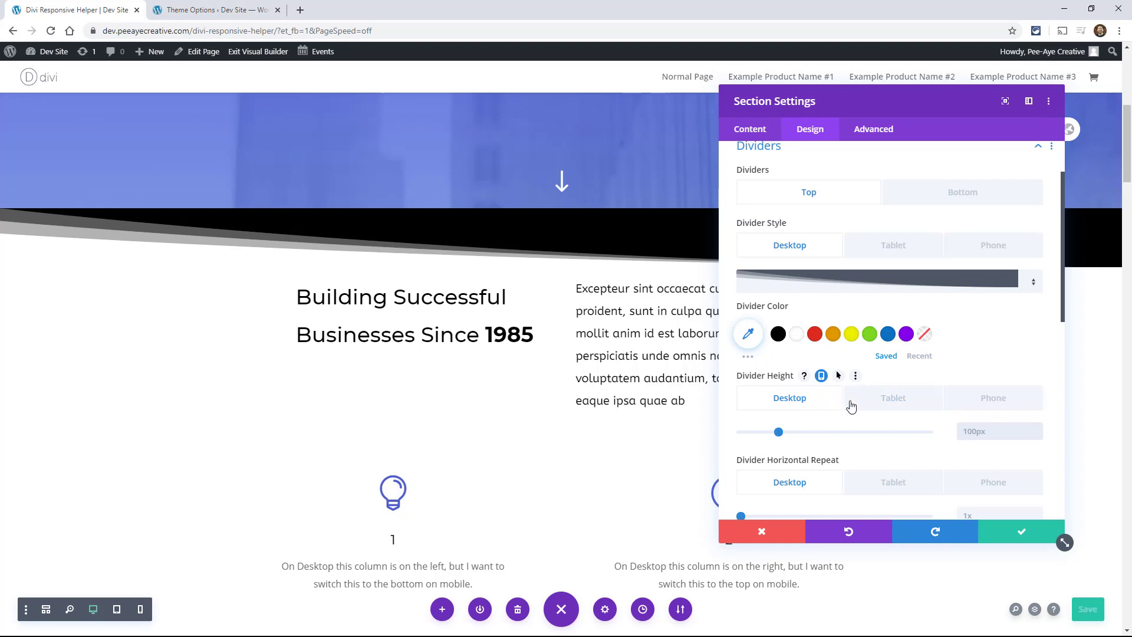
left_click(1018, 533)
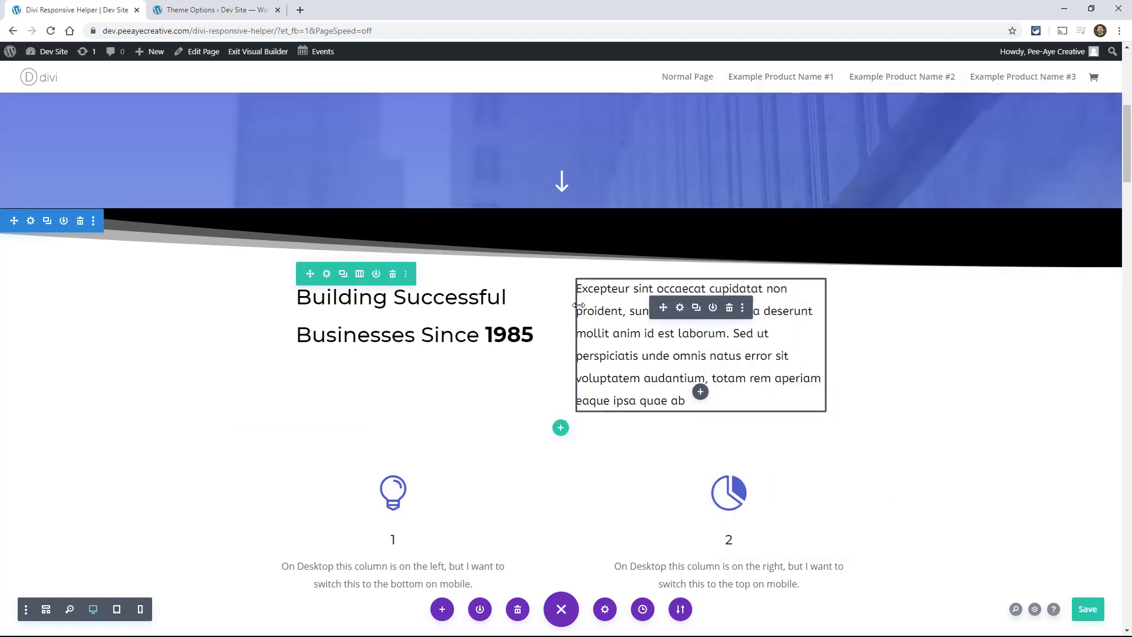
Give the row a 2px border with 8px rounded corners in its Border settings
left_click(325, 275)
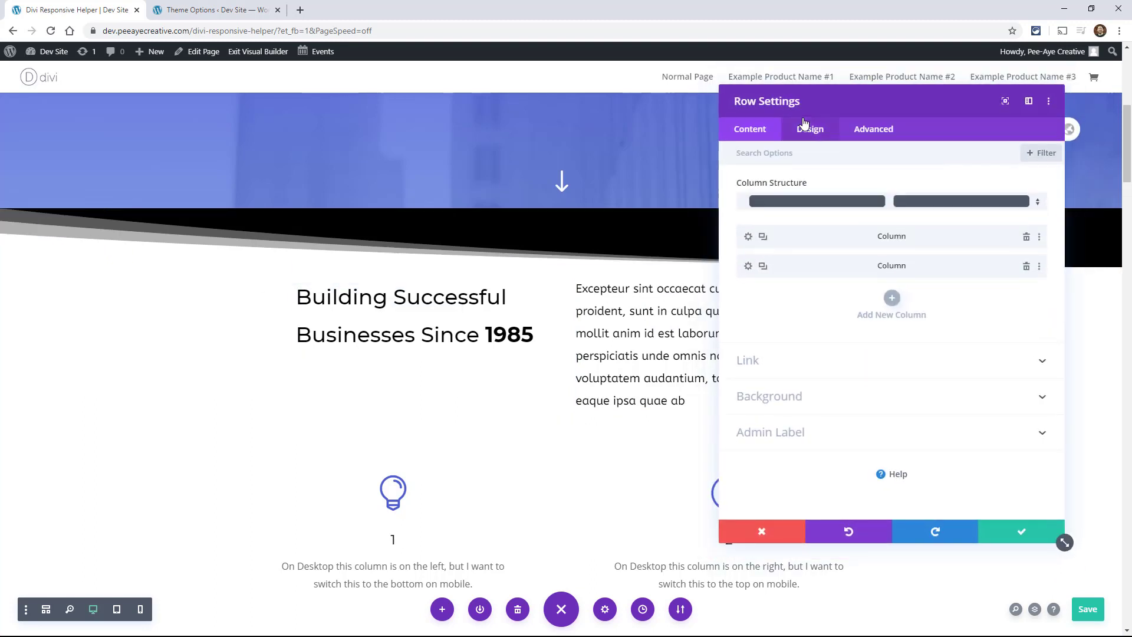
left_click(805, 129)
left_click(778, 263)
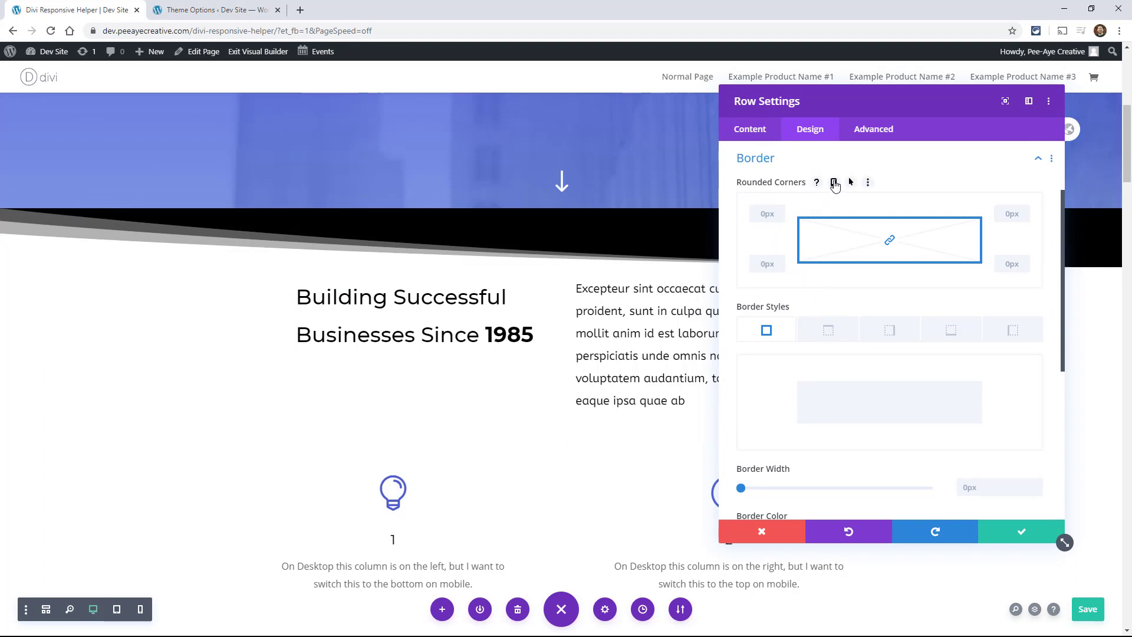
left_click(834, 183)
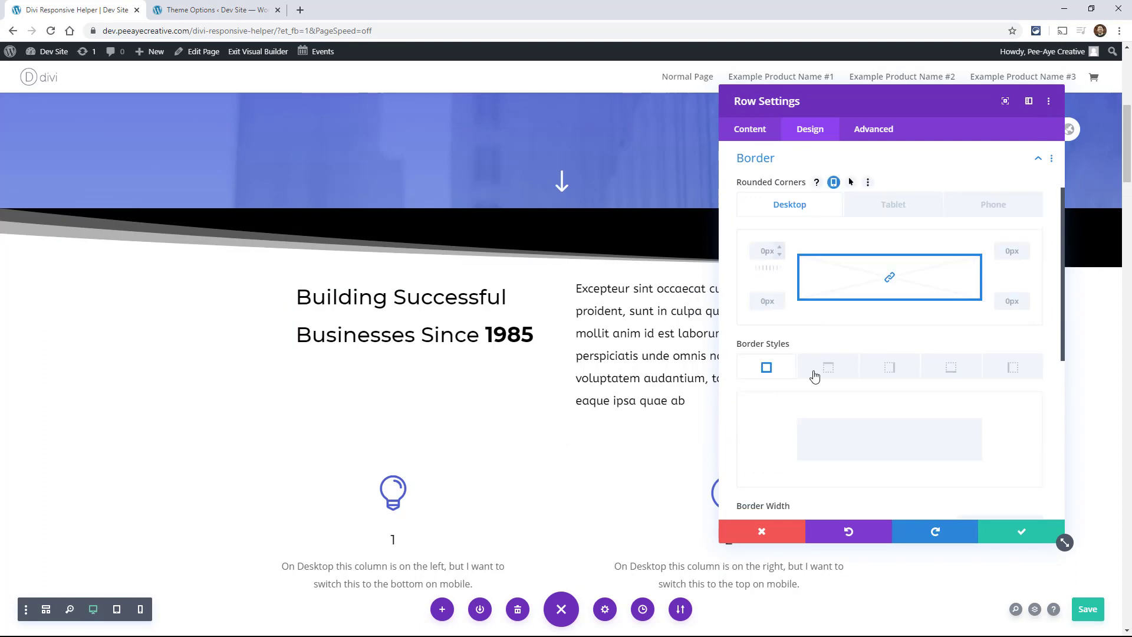
scroll(853, 386, "down", 3)
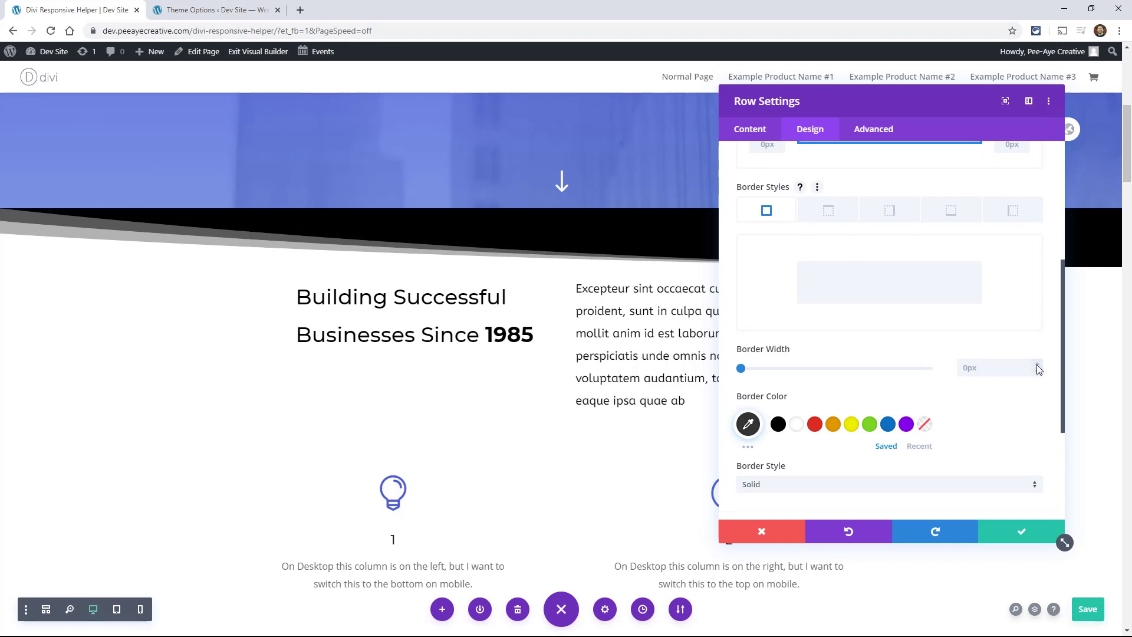
left_click(1037, 364)
left_click(1037, 364)
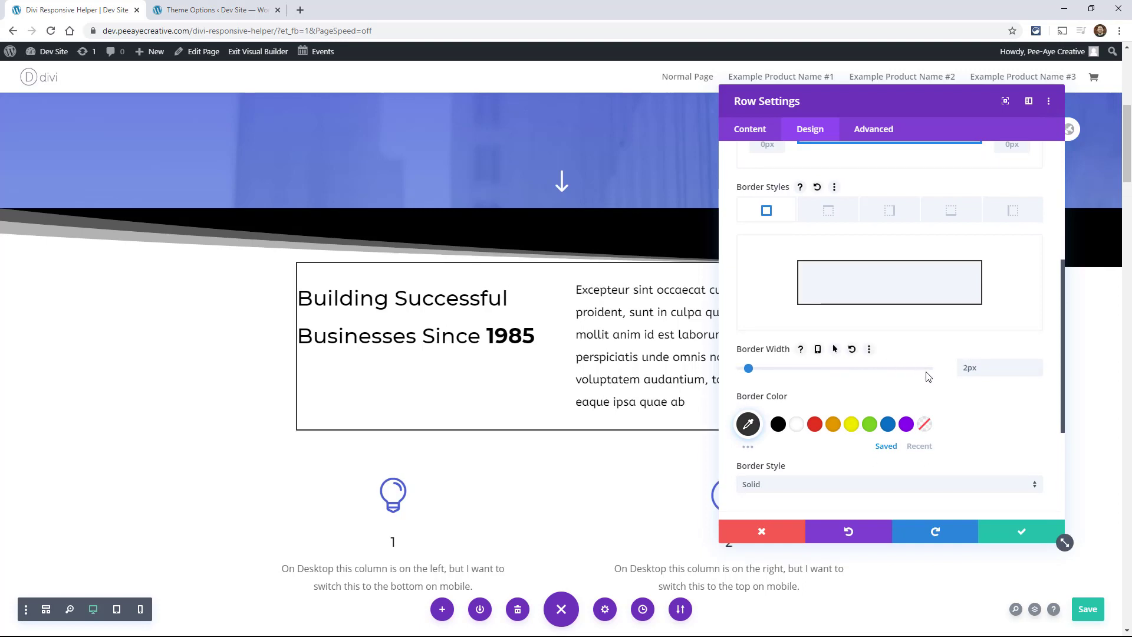
scroll(760, 225, "up", 3)
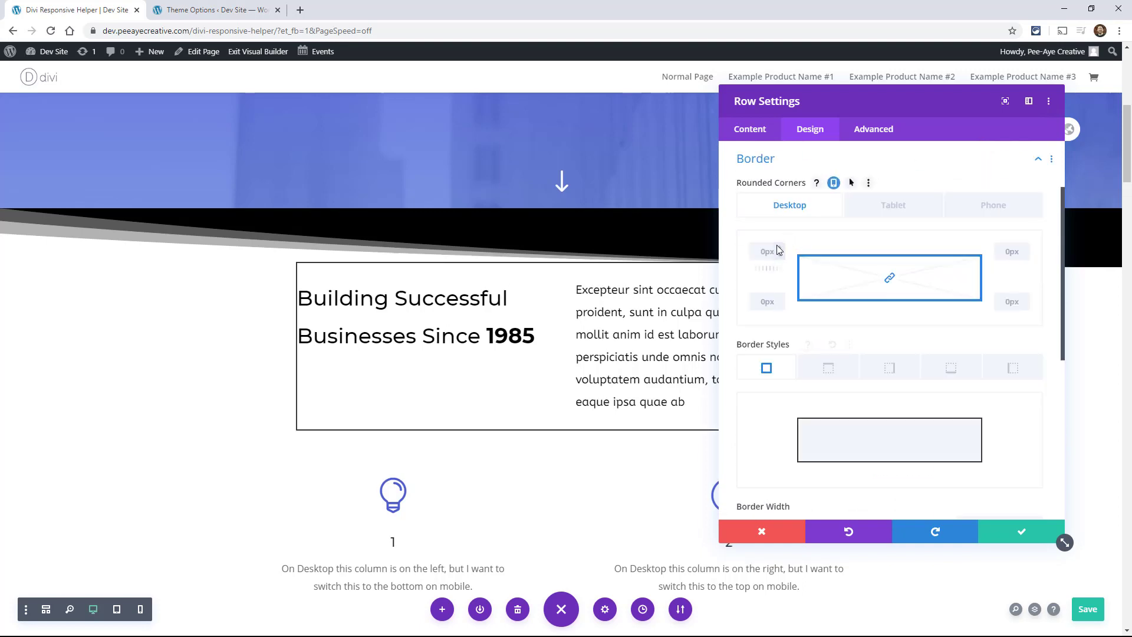
left_click(777, 250)
left_click(777, 250)
left_click(777, 250)
left_click(777, 250)
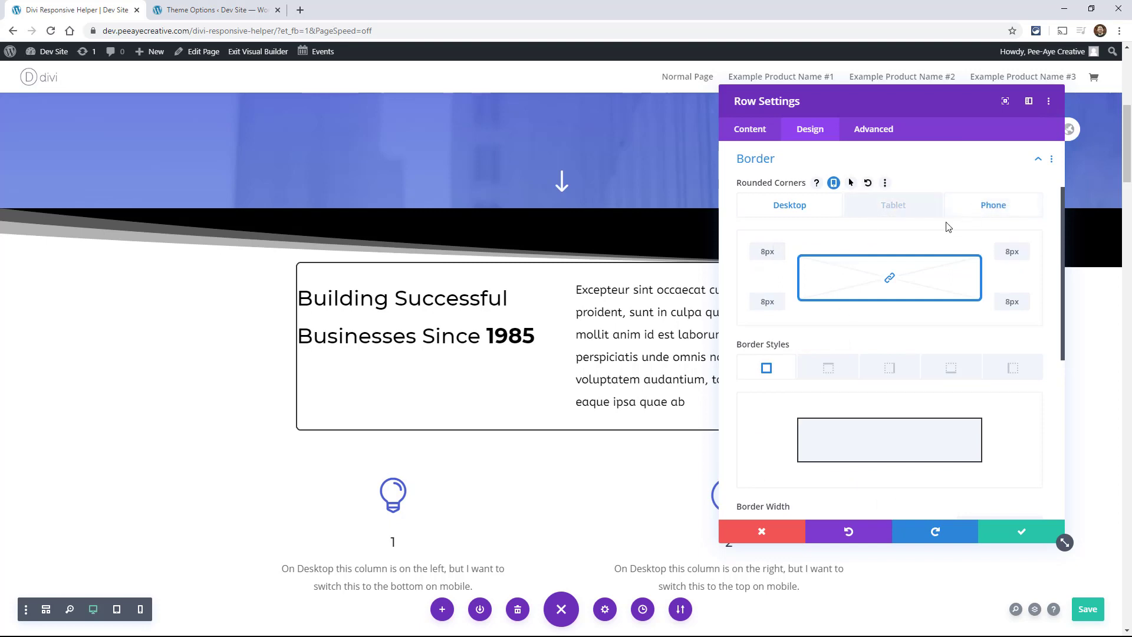
scroll(908, 266, "down", 3)
scroll(813, 295, "up", 3)
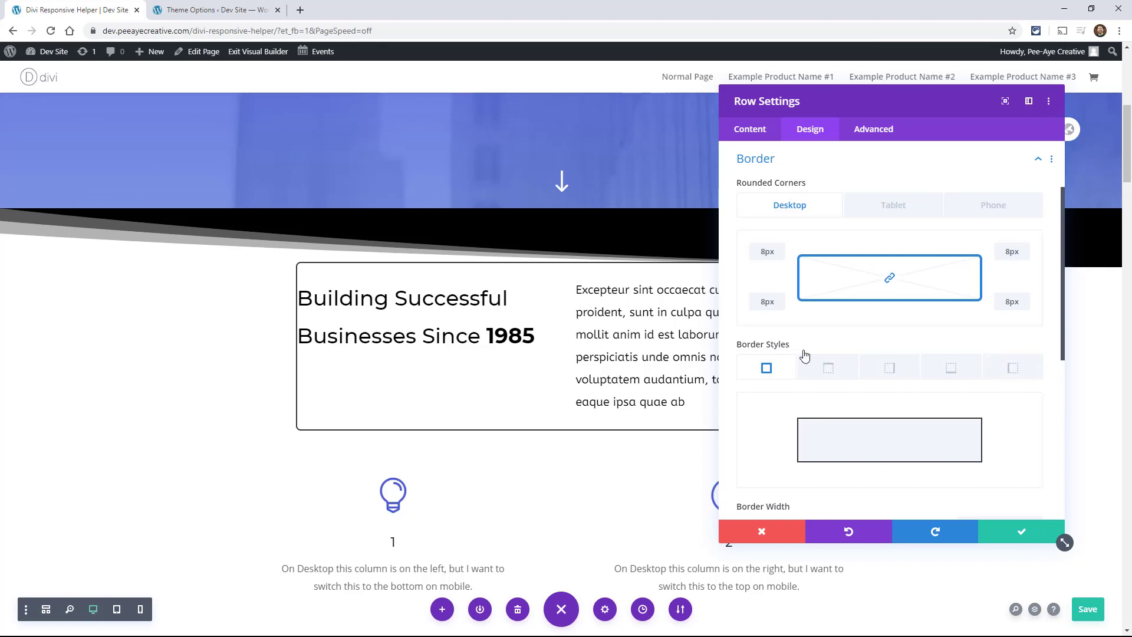
Change the row's border style to Dotted and collapse the Border section
mouse_move(808, 353)
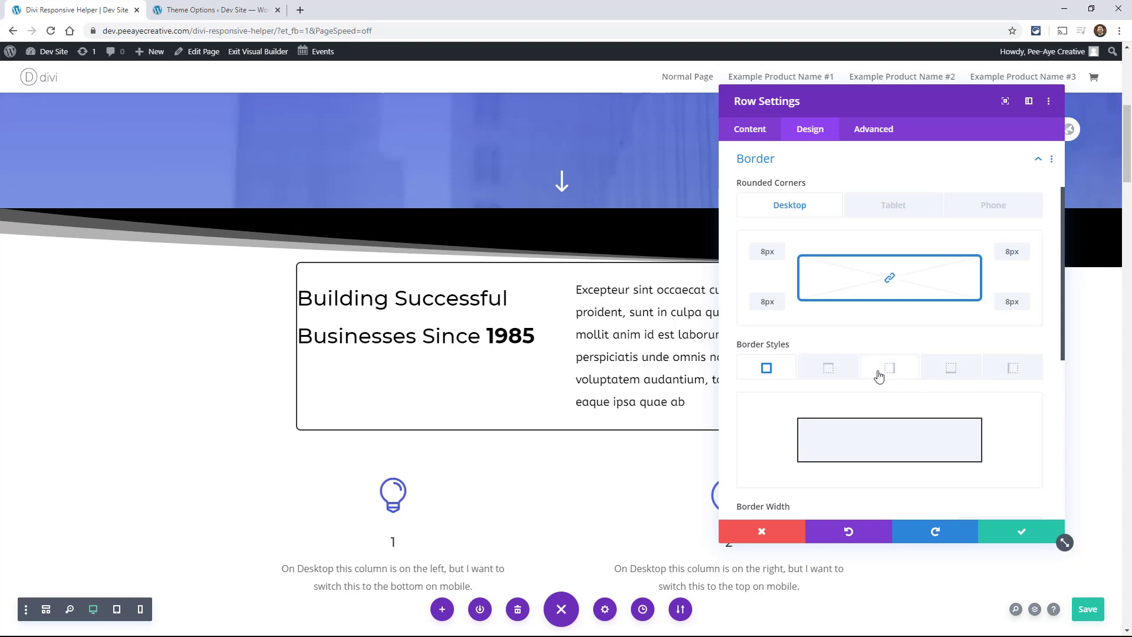
scroll(511, 423, "down", 3)
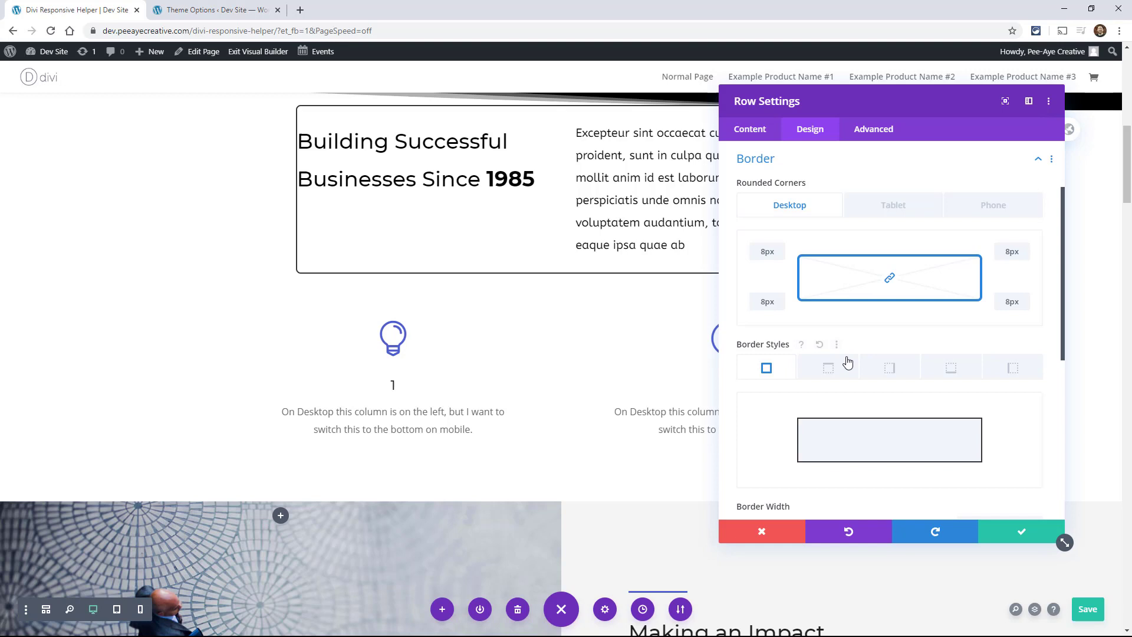
scroll(849, 365, "down", 3)
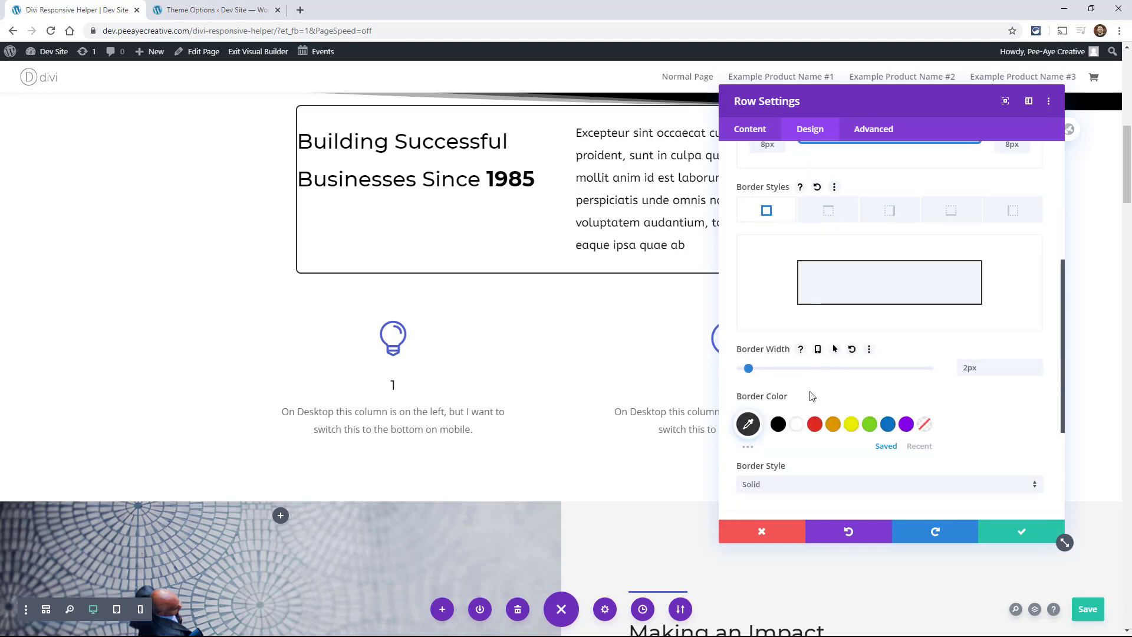
scroll(814, 366, "down", 1)
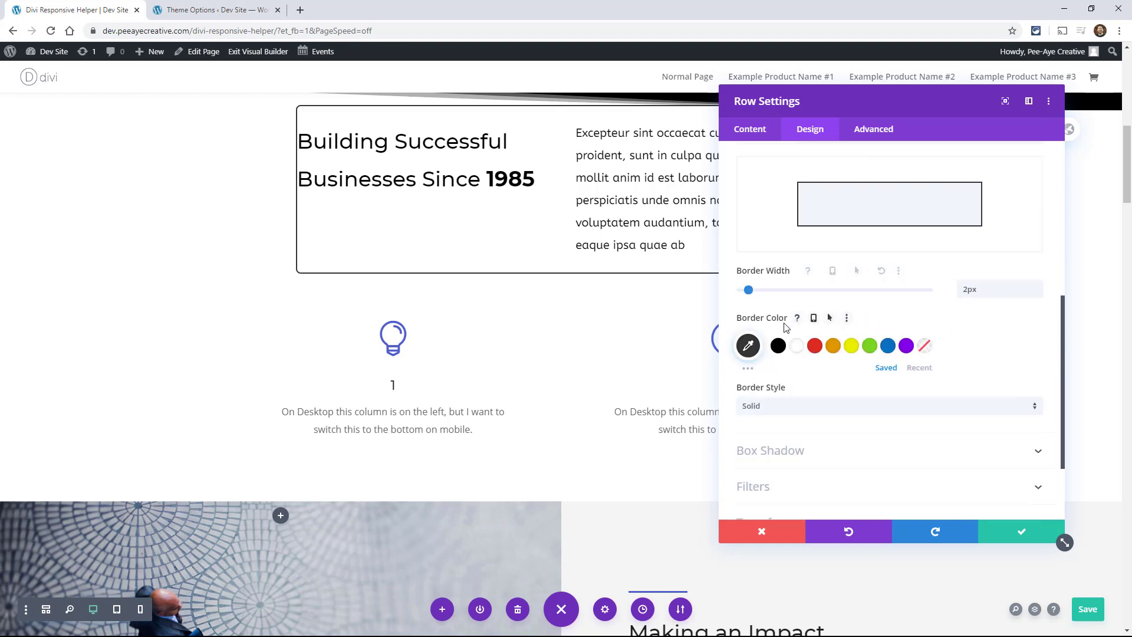
left_click(784, 406)
left_click(776, 436)
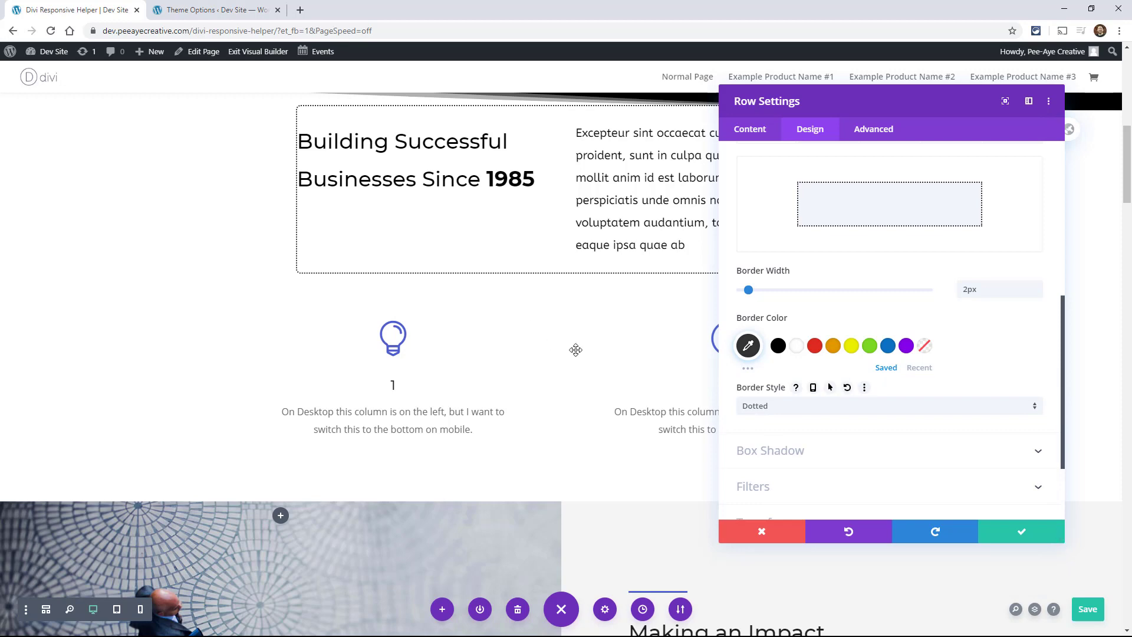
scroll(577, 351, "up", 1)
left_click(813, 388)
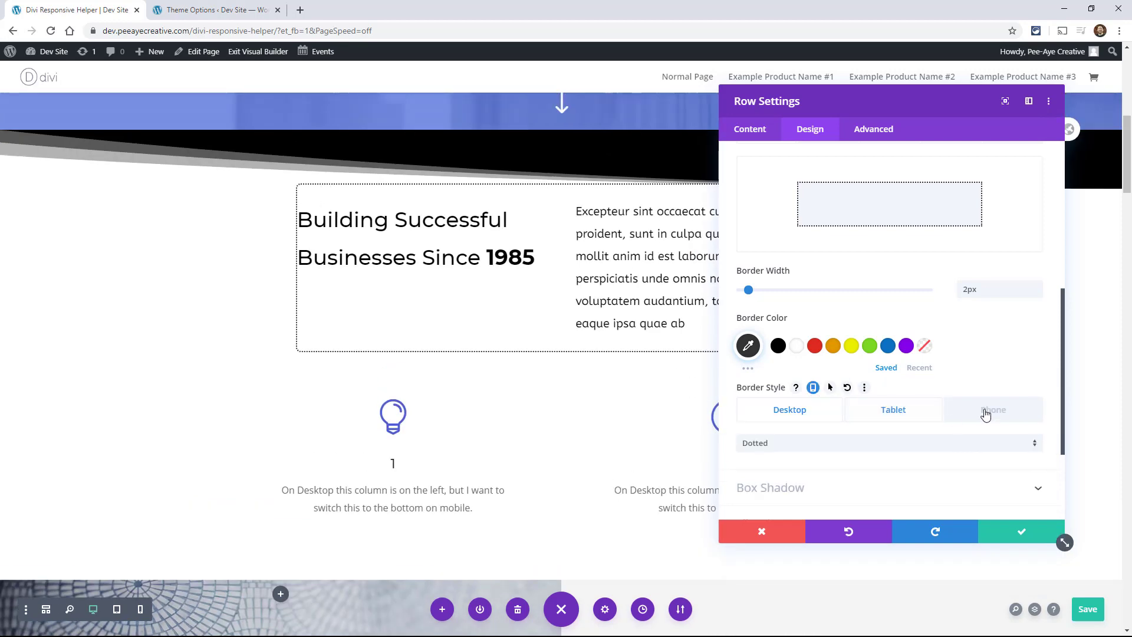
scroll(838, 393, "up", 4)
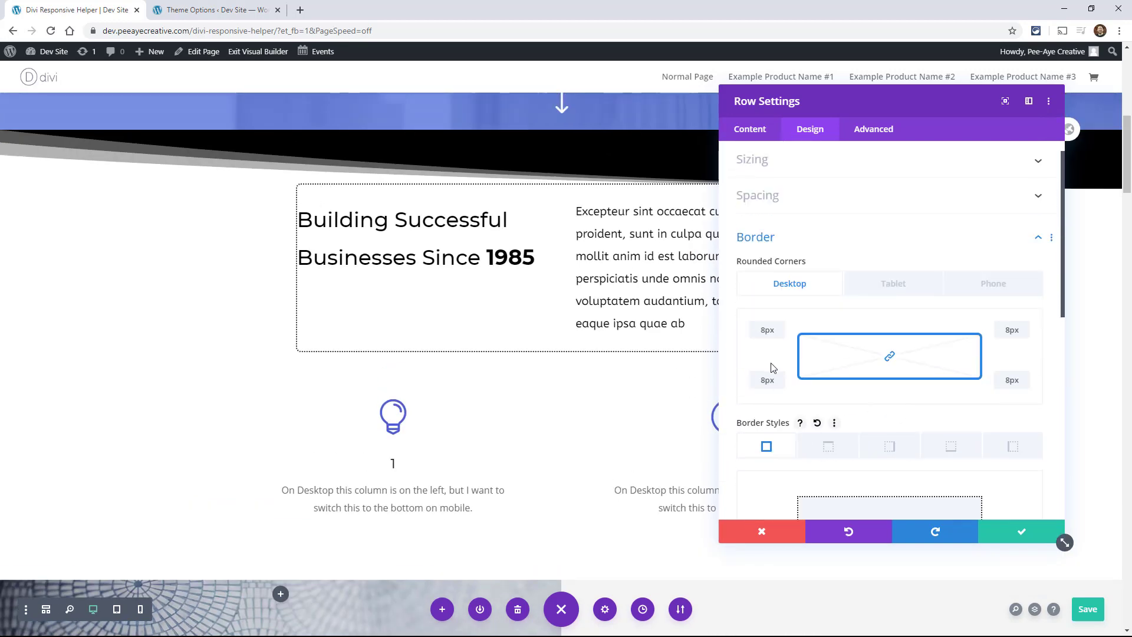
scroll(767, 342, "up", 1)
left_click(772, 261)
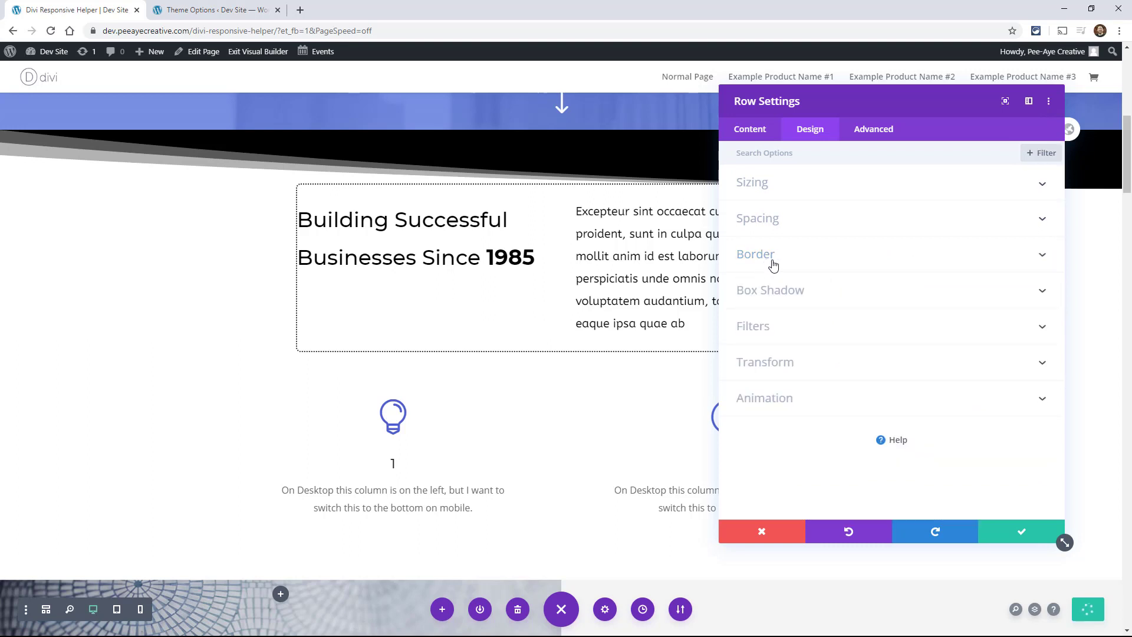
Review the row's Filters, enabling per-device Hue and Saturation, then expand Transform
left_click(766, 327)
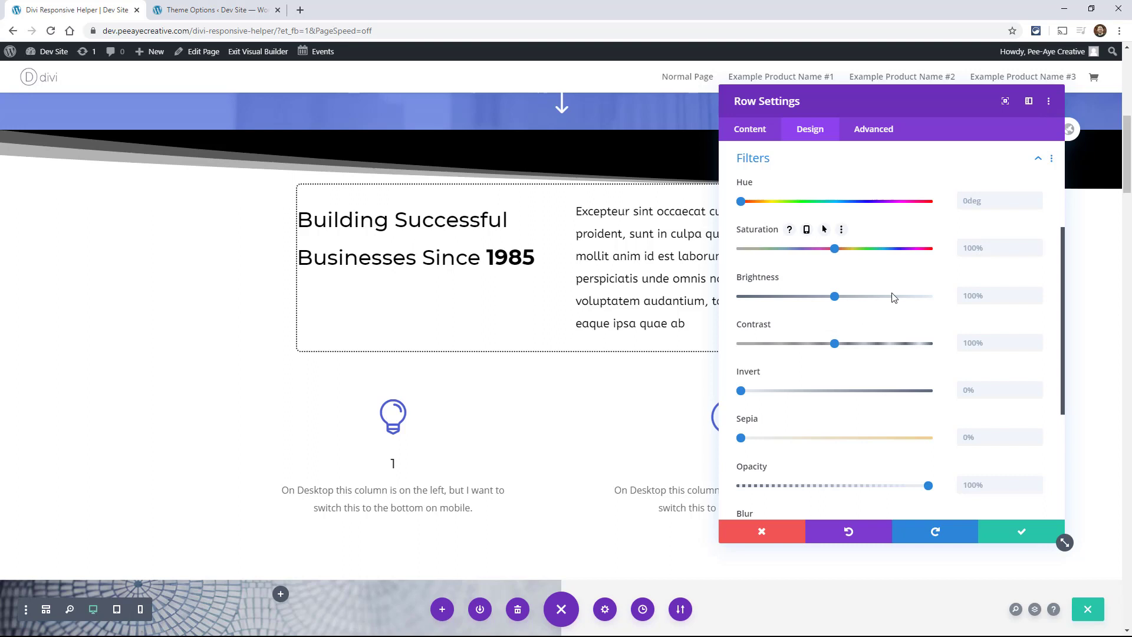
scroll(888, 318, "down", 2)
scroll(884, 331, "down", 2)
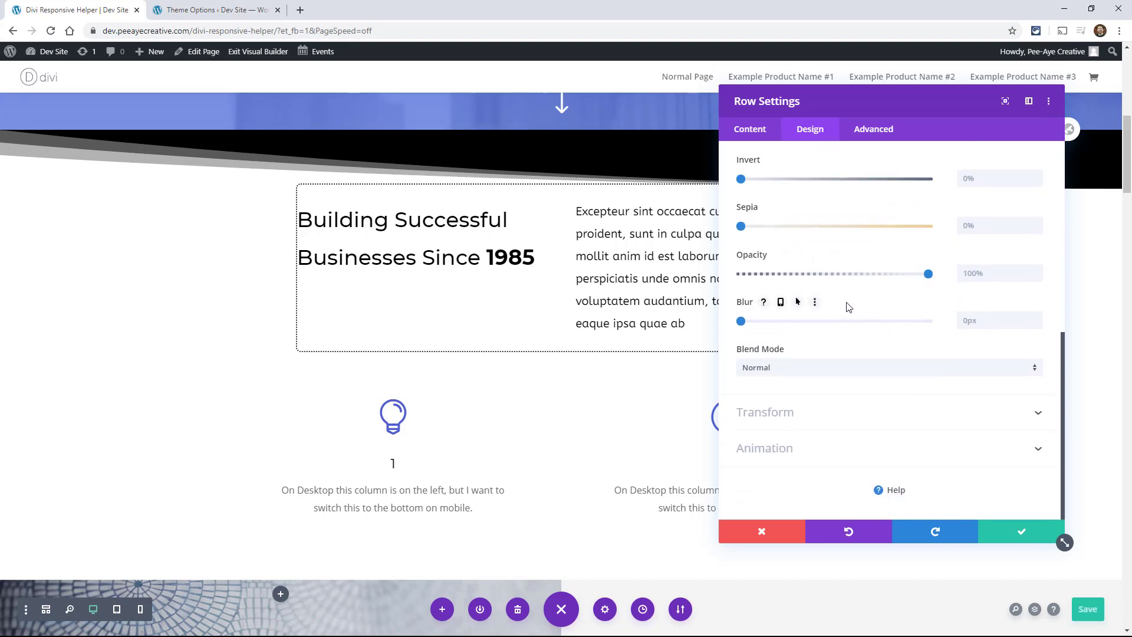
scroll(847, 307, "up", 3)
scroll(847, 306, "up", 1)
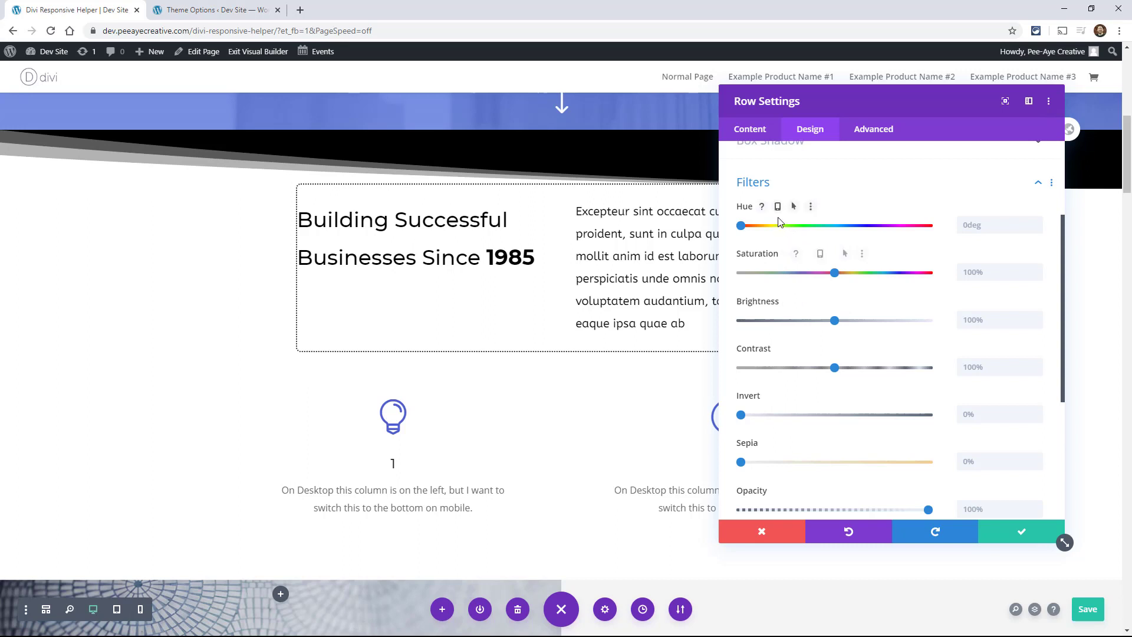
left_click(780, 205)
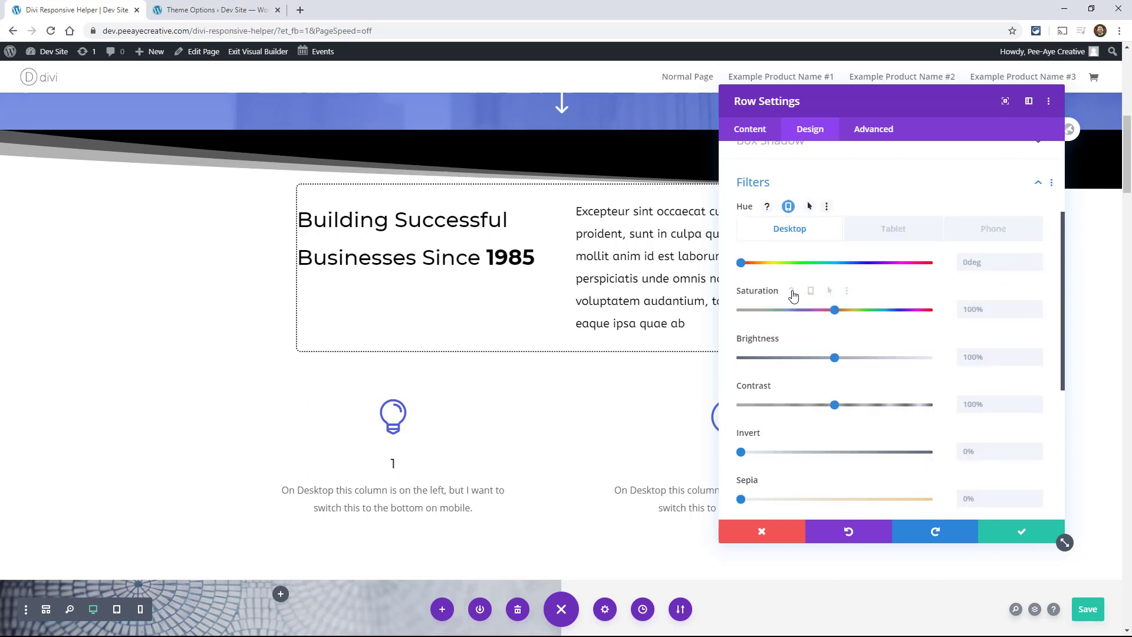
left_click(806, 292)
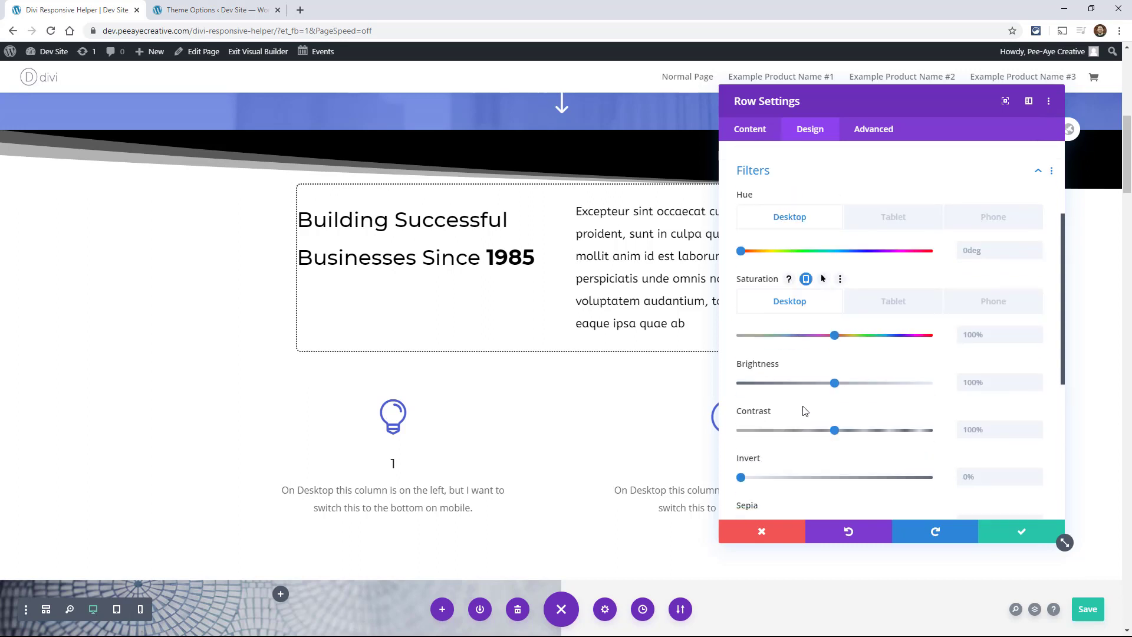
scroll(802, 389, "down", 5)
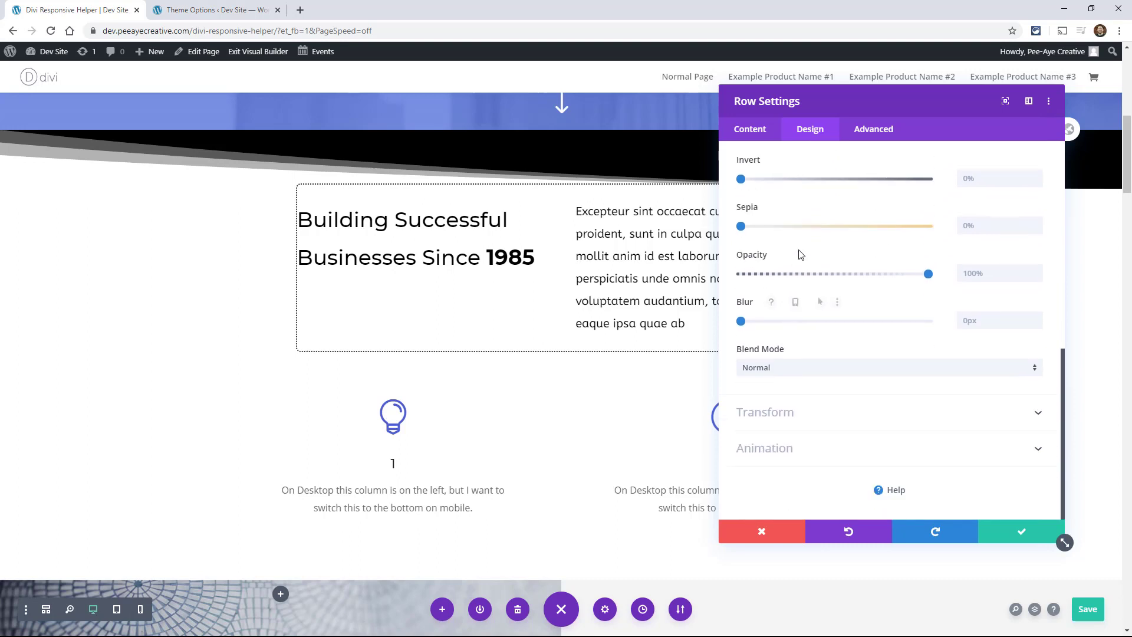
left_click(790, 416)
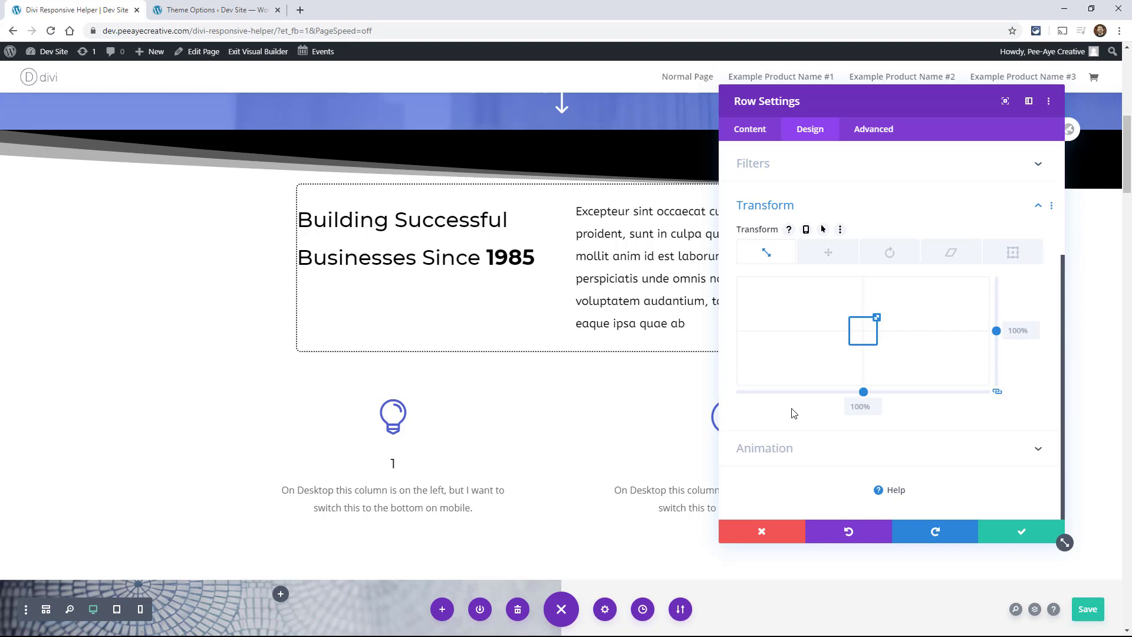
Set the row's desktop Translate to -396px horizontally and 132px vertically
left_click(806, 228)
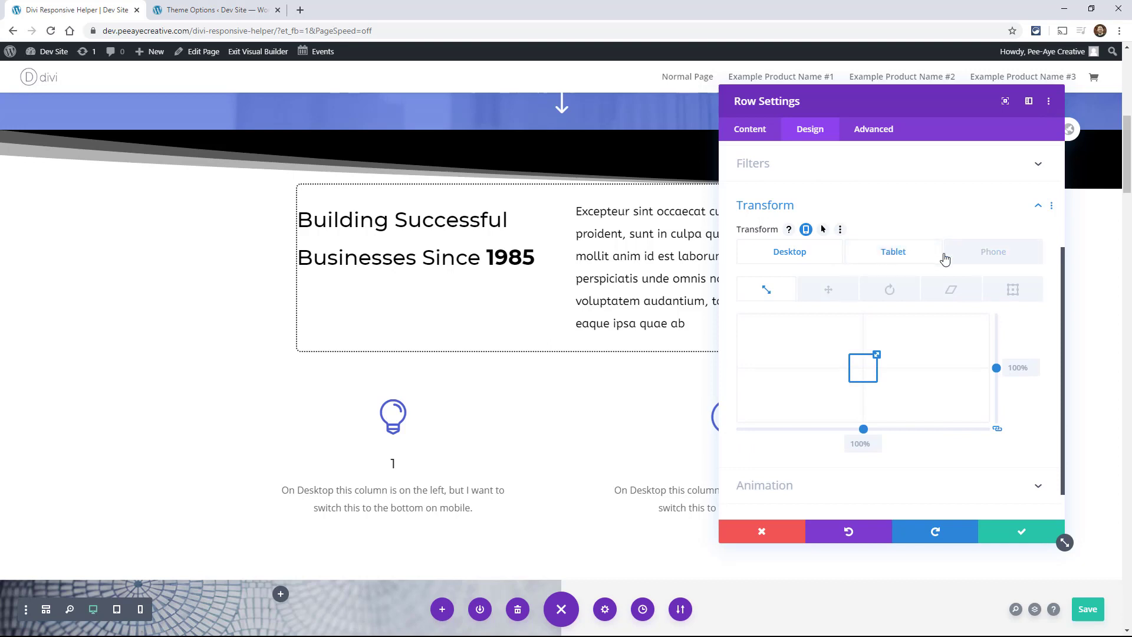
left_click(893, 290)
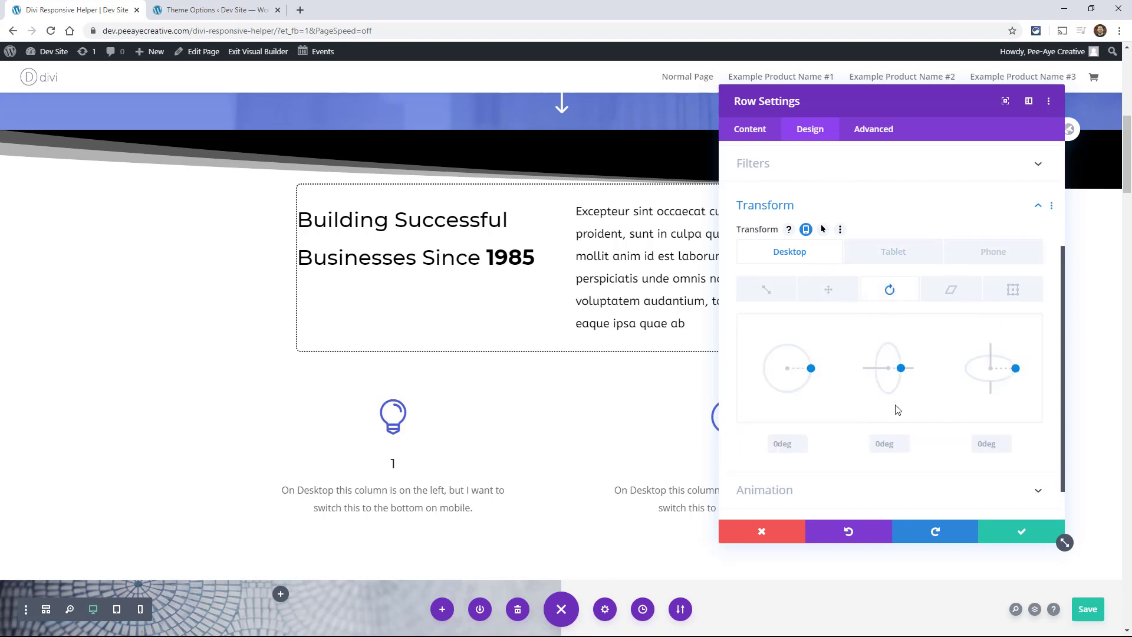
left_click(827, 290)
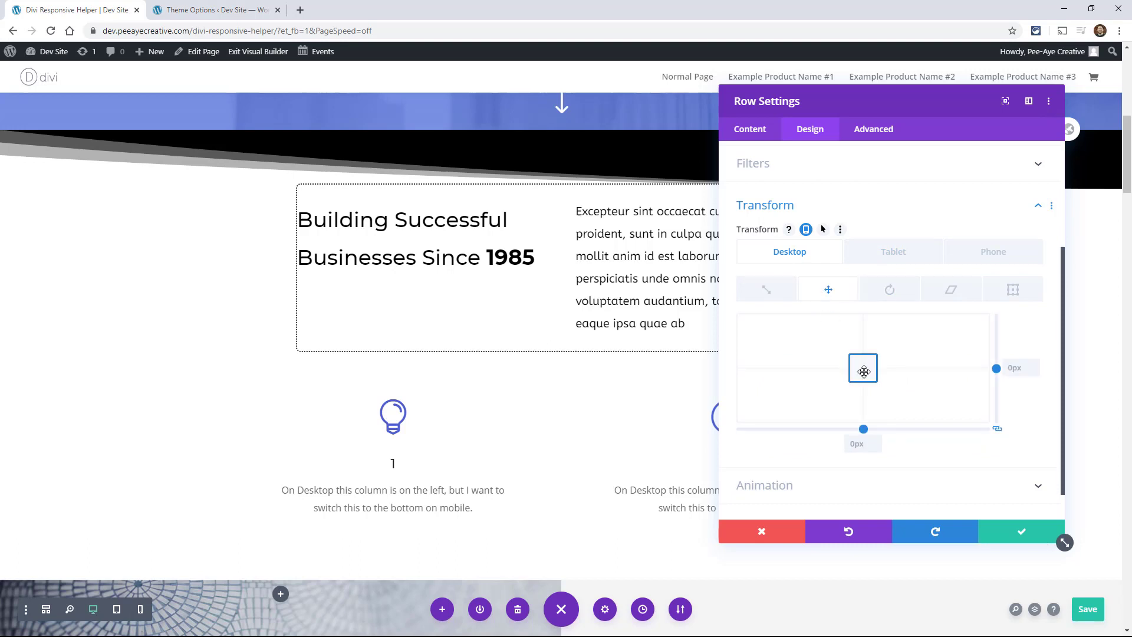
left_click_drag(852, 360, 798, 394)
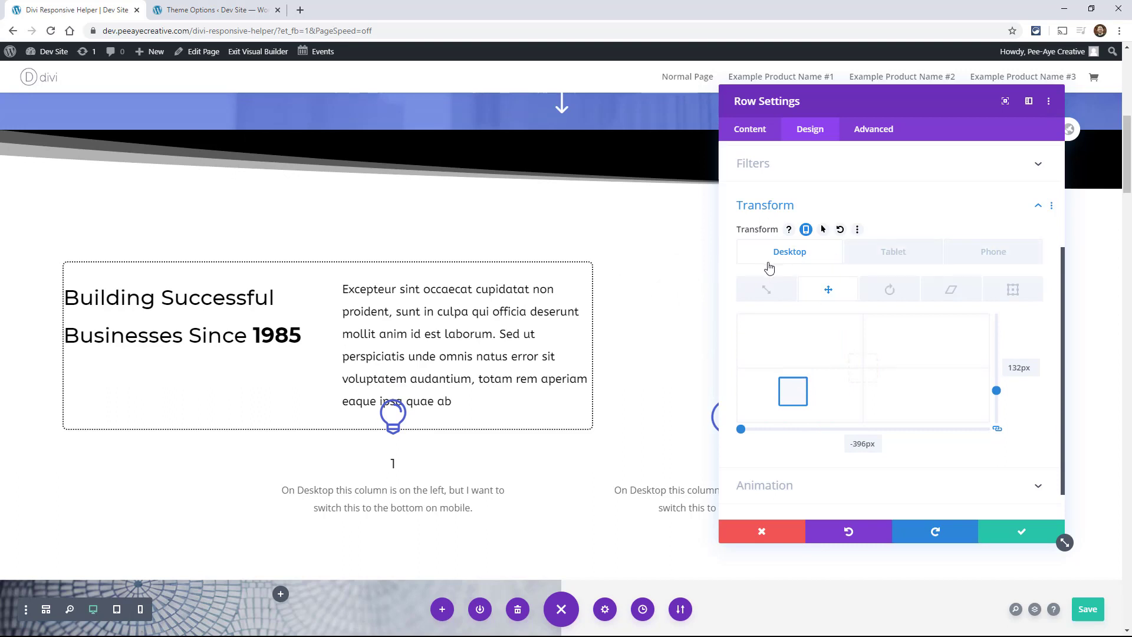
left_click(806, 230)
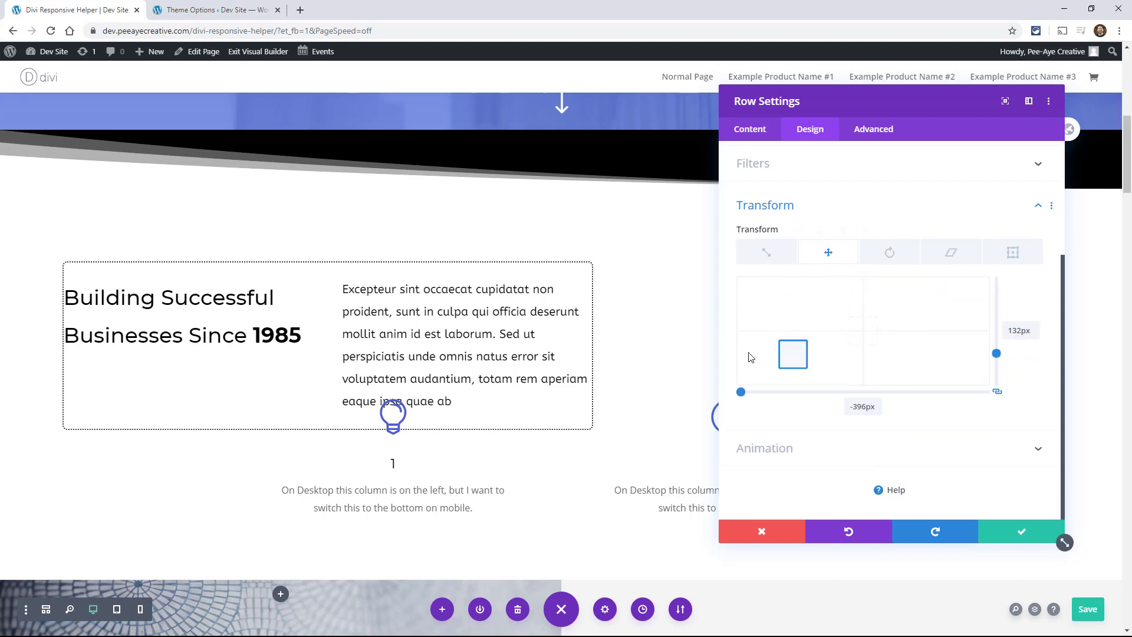
In phone preview, set the row's phone Translate to -5px horizontally and 16px vertically
left_click(141, 610)
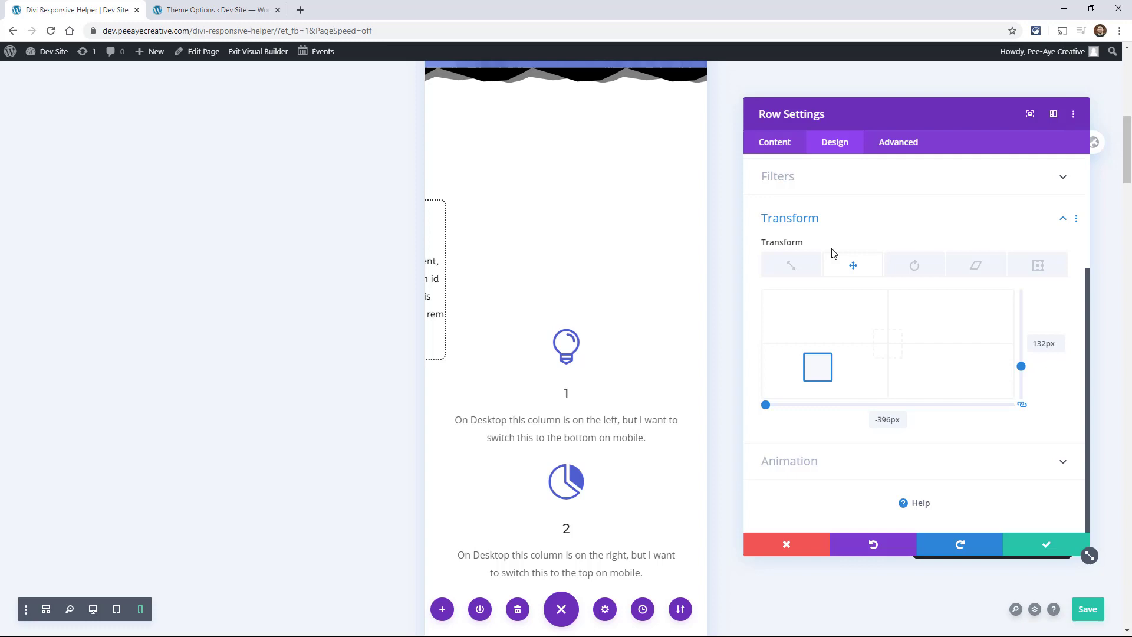
left_click(831, 243)
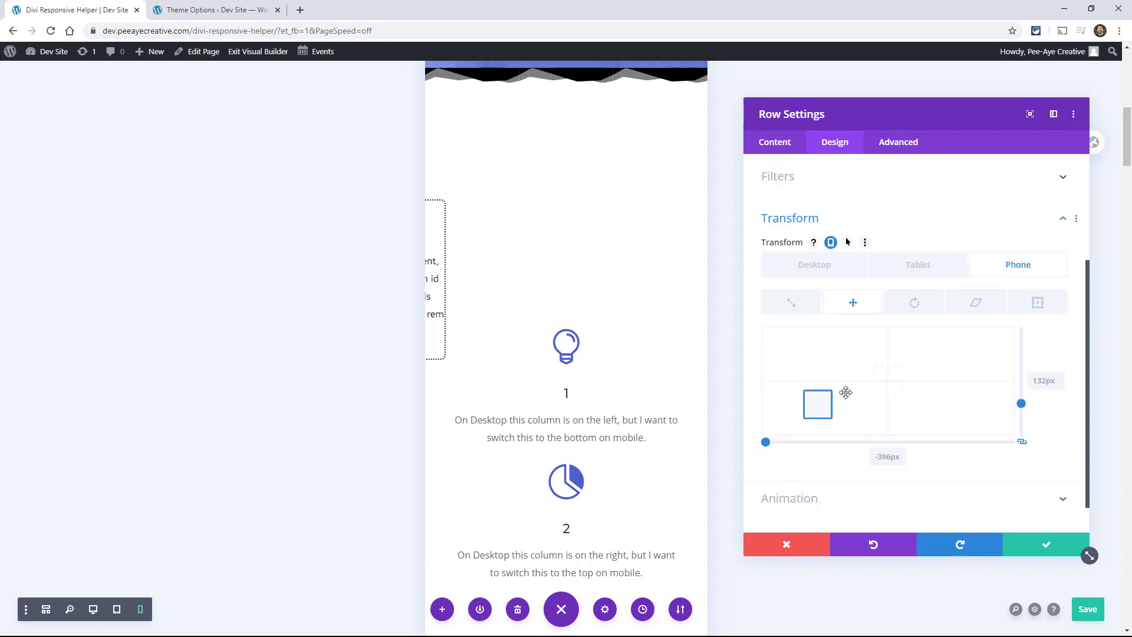
left_click_drag(846, 392, 885, 383)
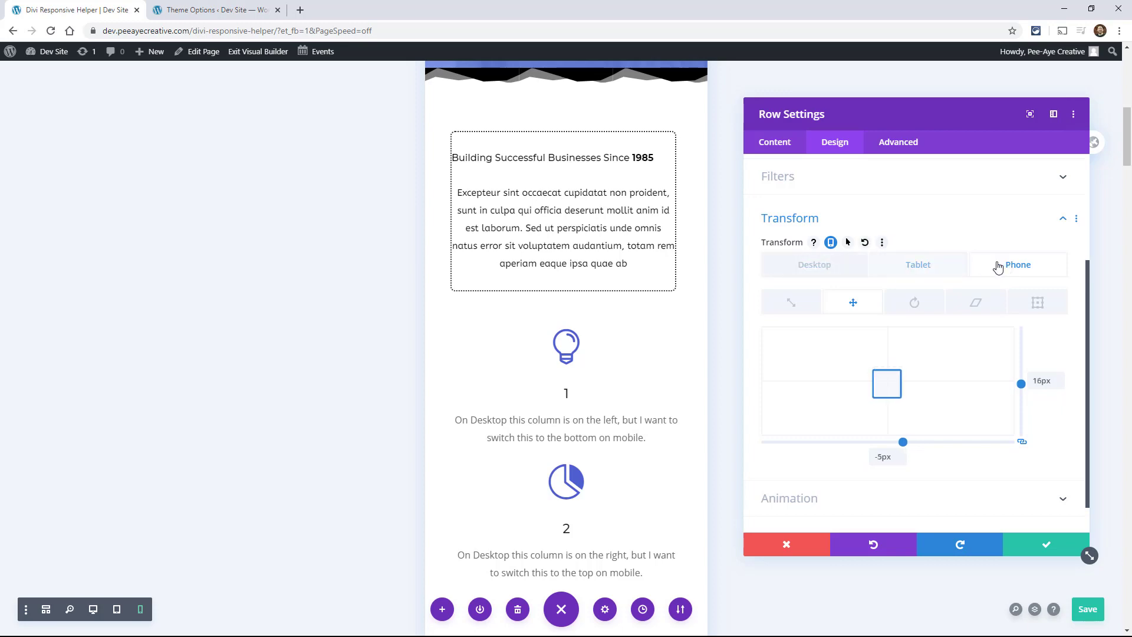
scroll(551, 326, "down", 1)
scroll(551, 326, "down", 4)
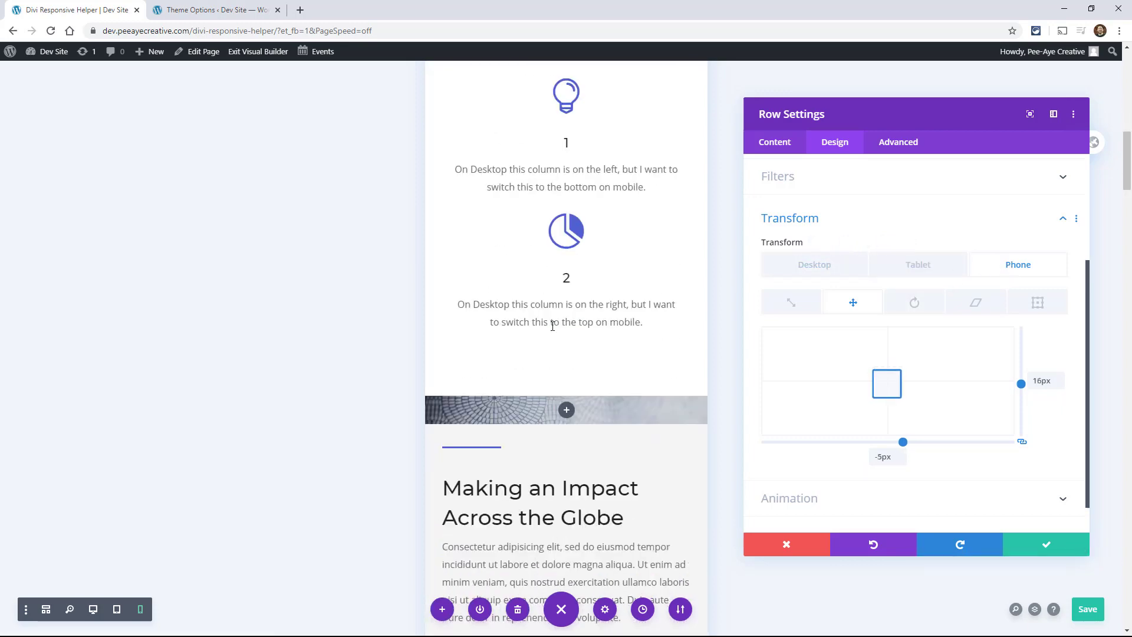
scroll(616, 306, "up", 4)
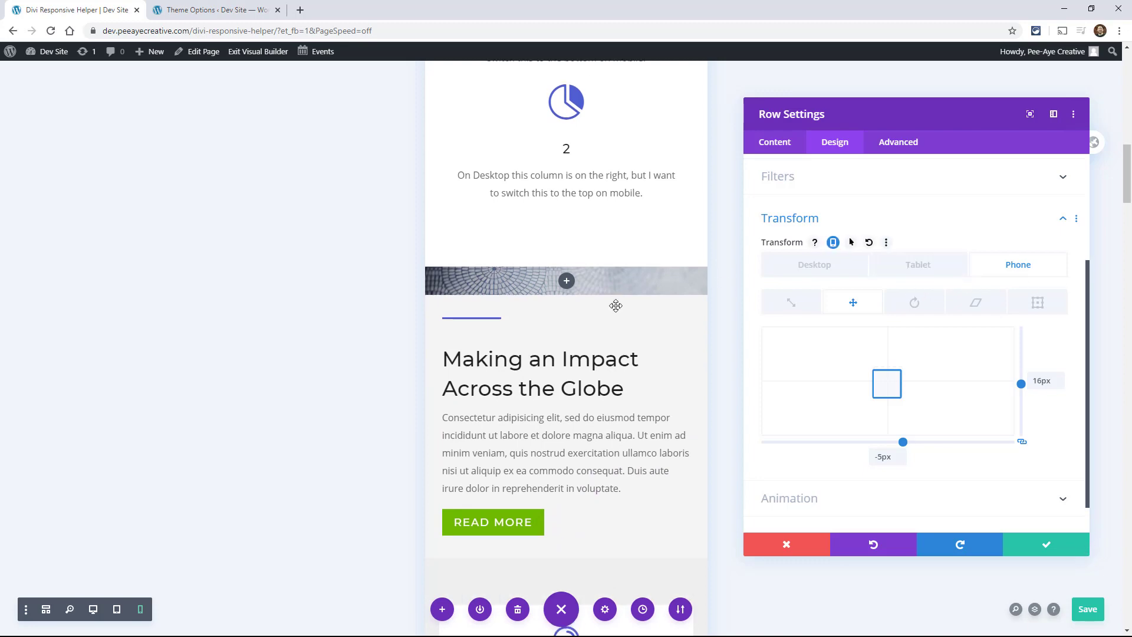
scroll(616, 308, "up", 3)
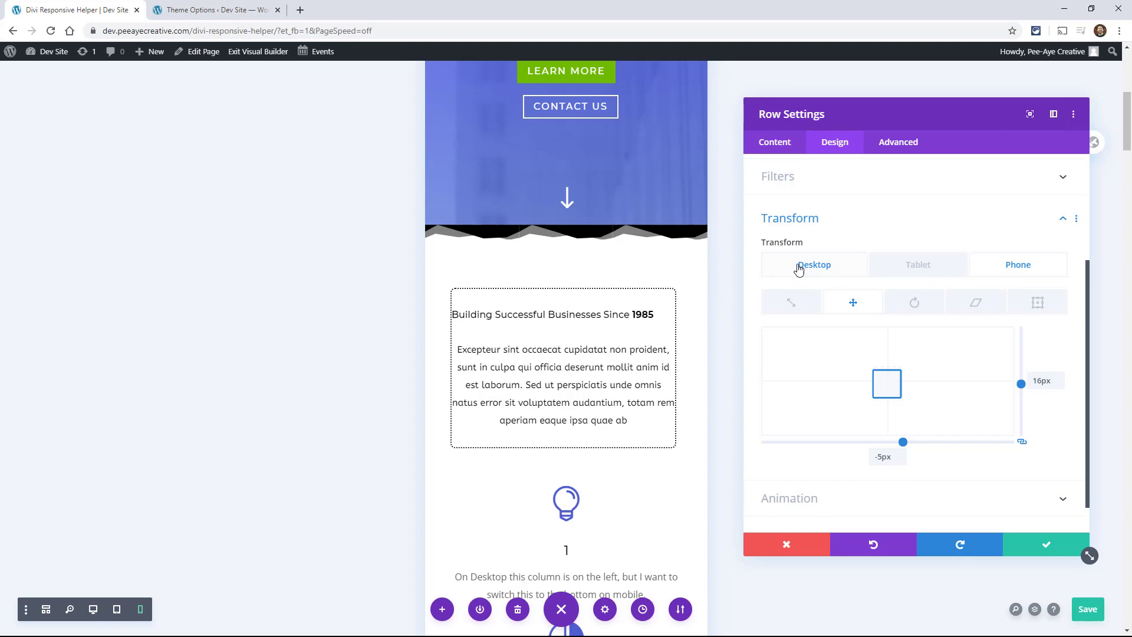
mouse_move(812, 242)
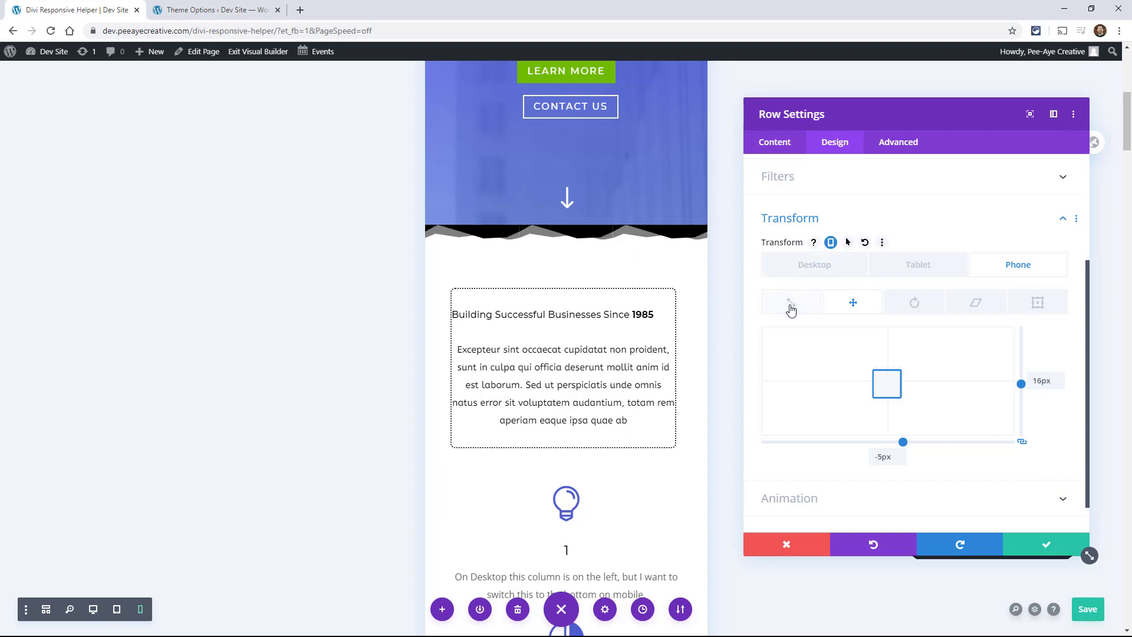